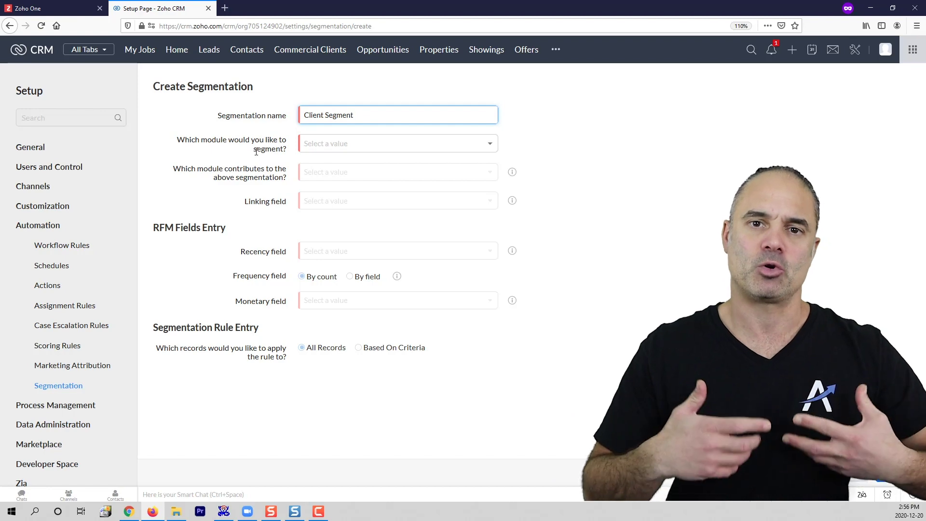
Step: Set Contacts as the module to segment and Opportunities as the module that contributes to the segmentation
click(307, 145)
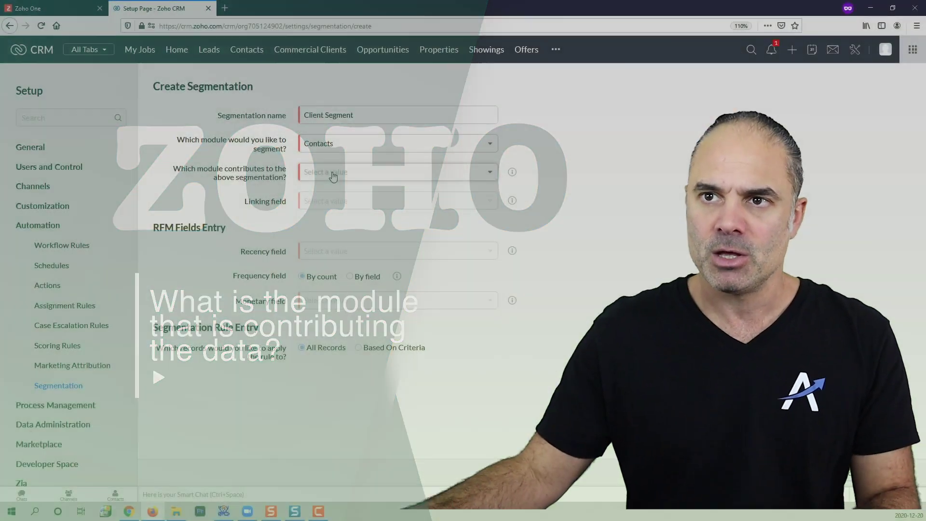
click(331, 173)
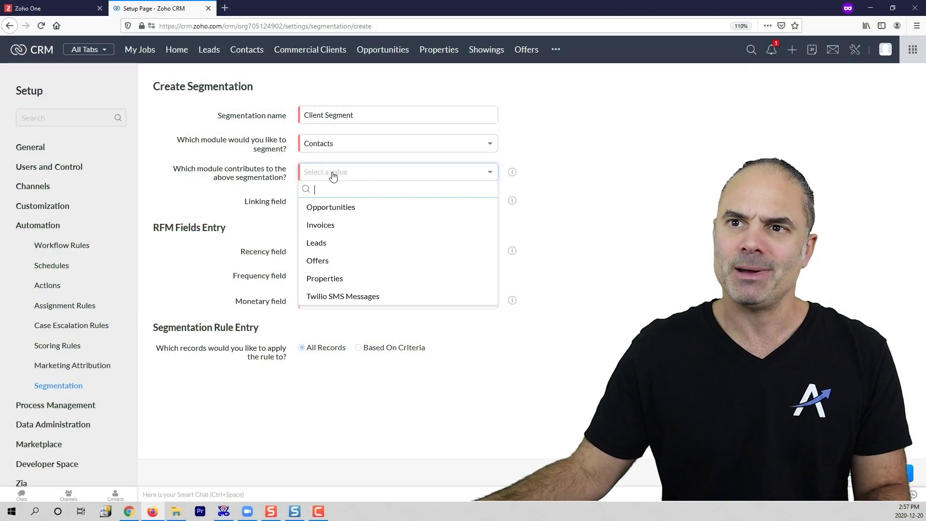
click(346, 210)
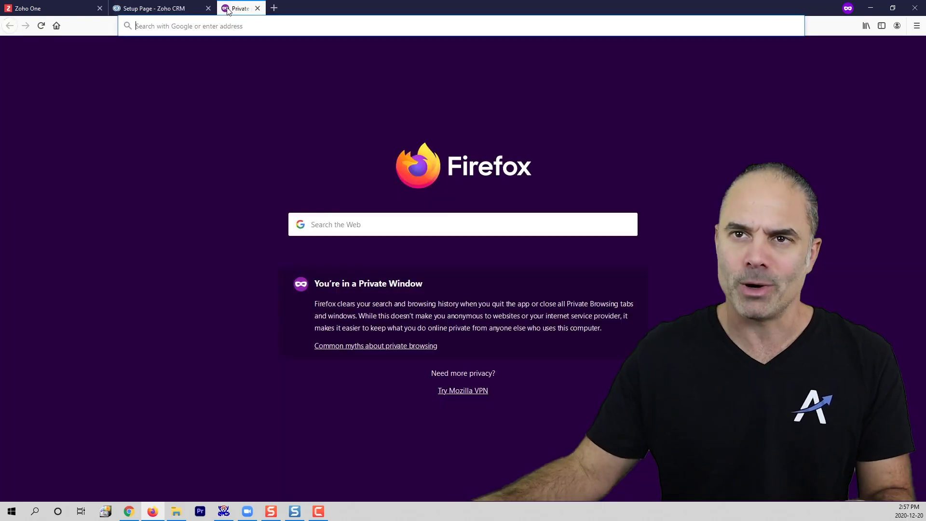
Step: Open crm.zoho.com in a separate browser tab and bring up the American Professional Golfer opportunity record
click(225, 8)
text(crm.zoho.com/)
key(Return)
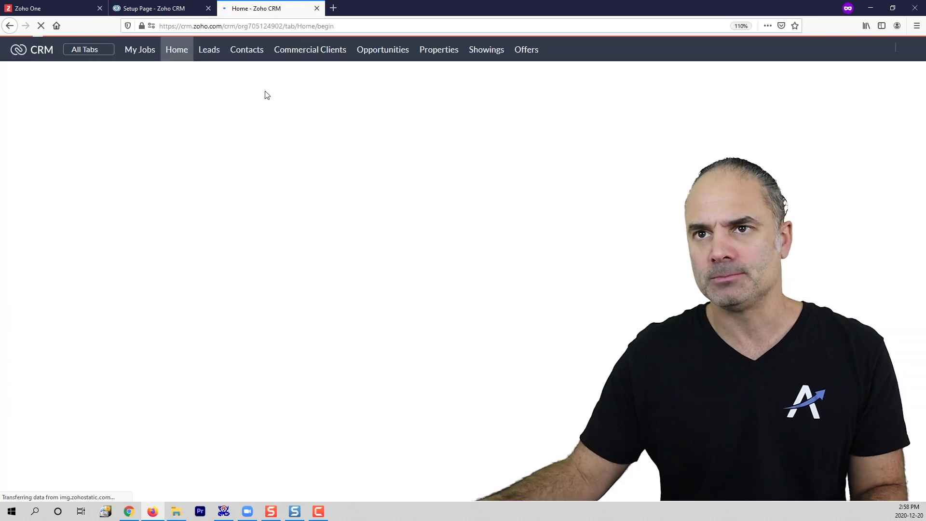
click(393, 54)
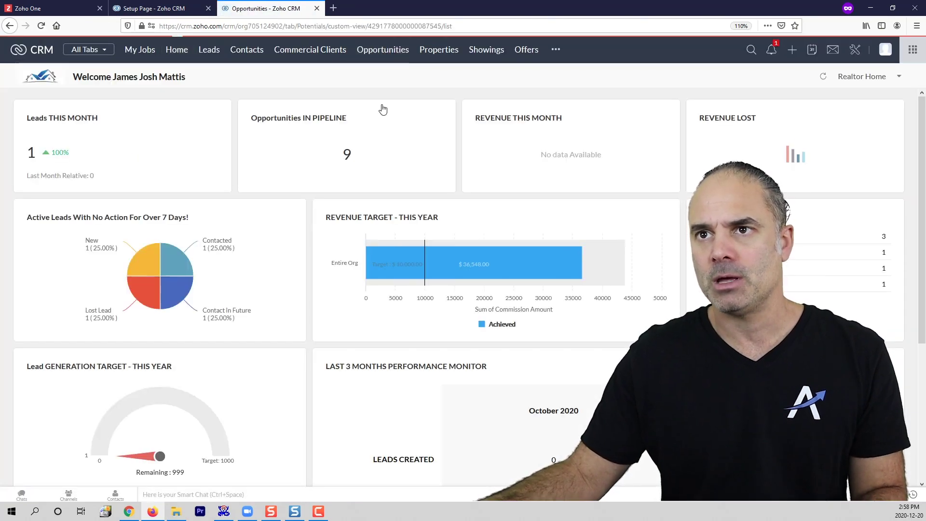
click(304, 138)
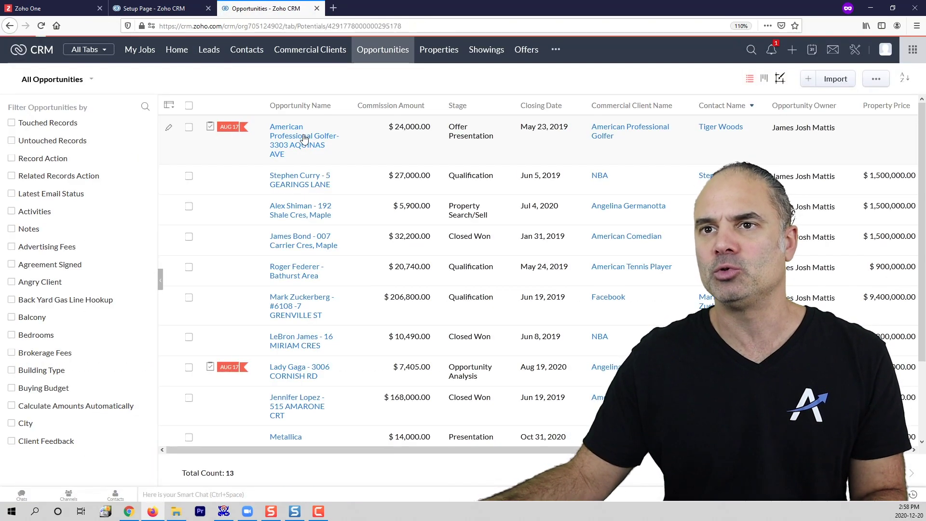
Step: Look through the opportunity's details and search the page for "conta" to locate its Contact Name field
scroll(570, 241, down, 8)
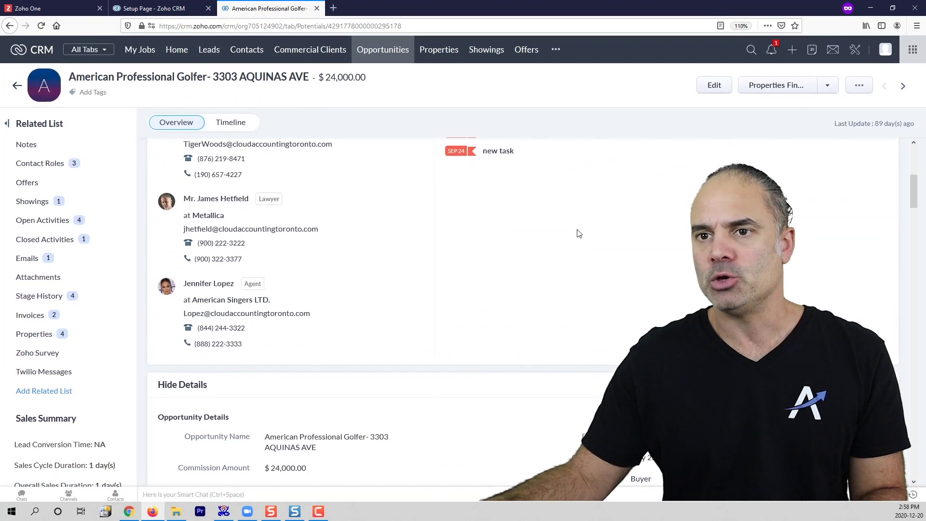
scroll(562, 254, down, 2)
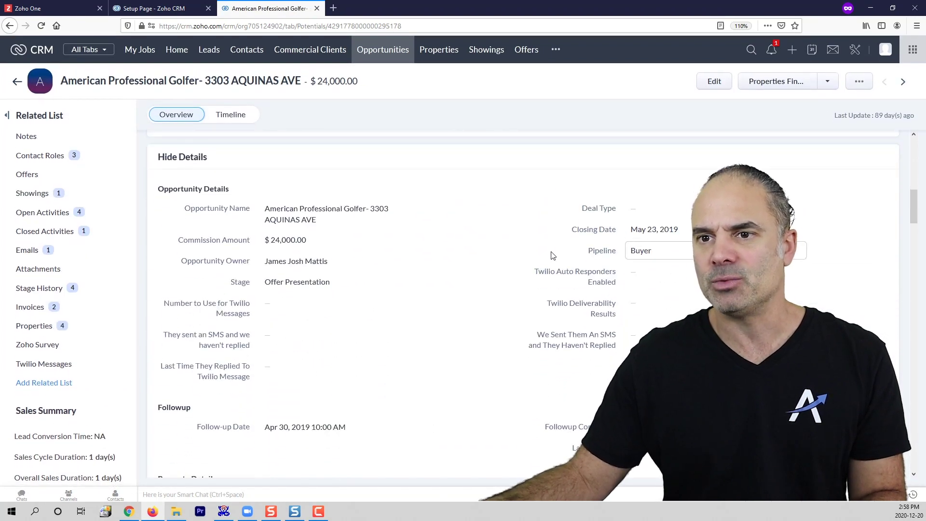
scroll(553, 255, down, 3)
scroll(547, 256, up, 2)
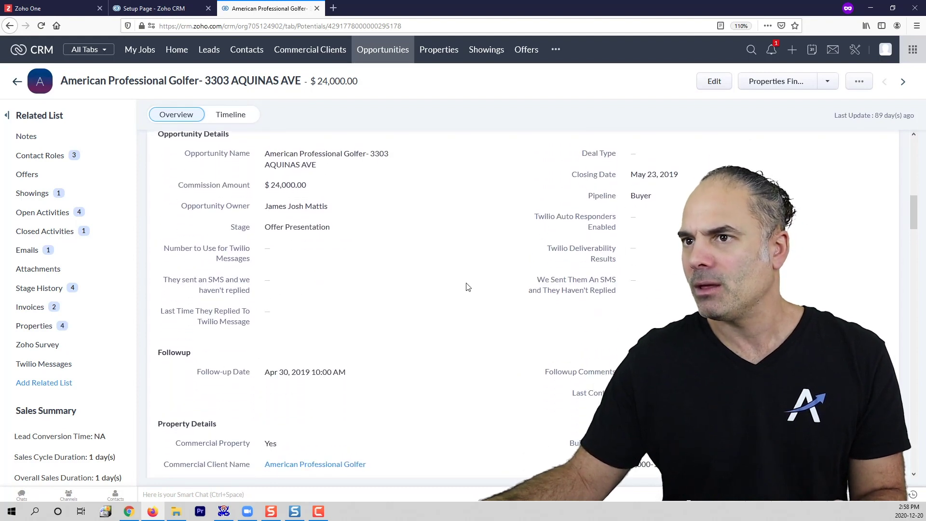
key(ctrl+f)
text(conta)
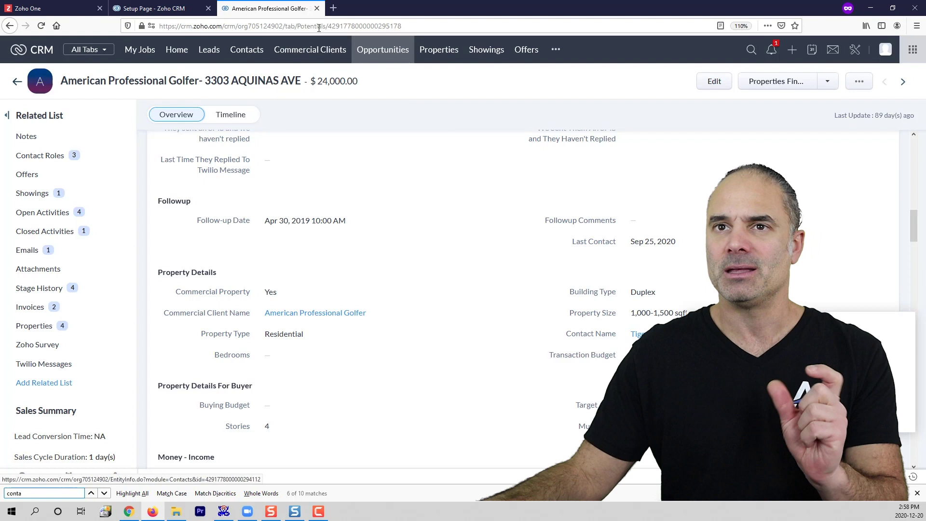
Step: Return to the segmentation form and set the linking field to Contact Name
click(157, 8)
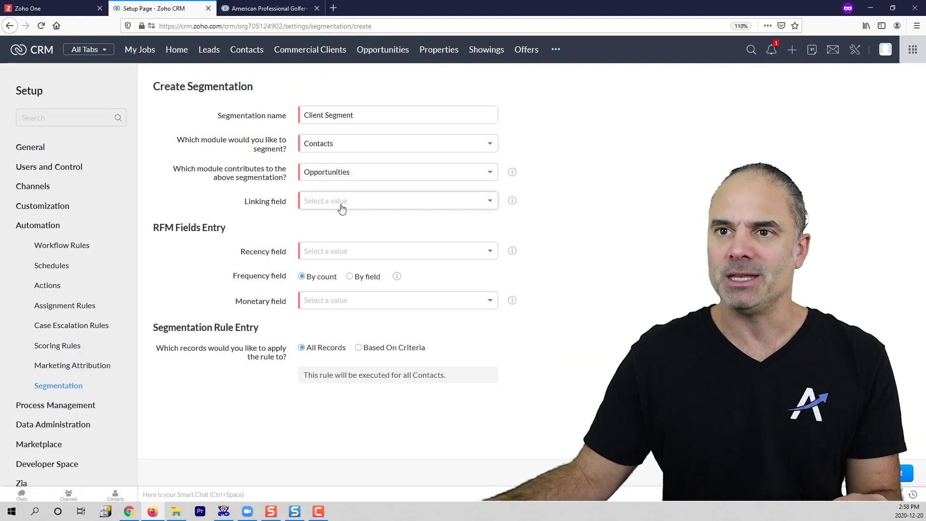
click(341, 205)
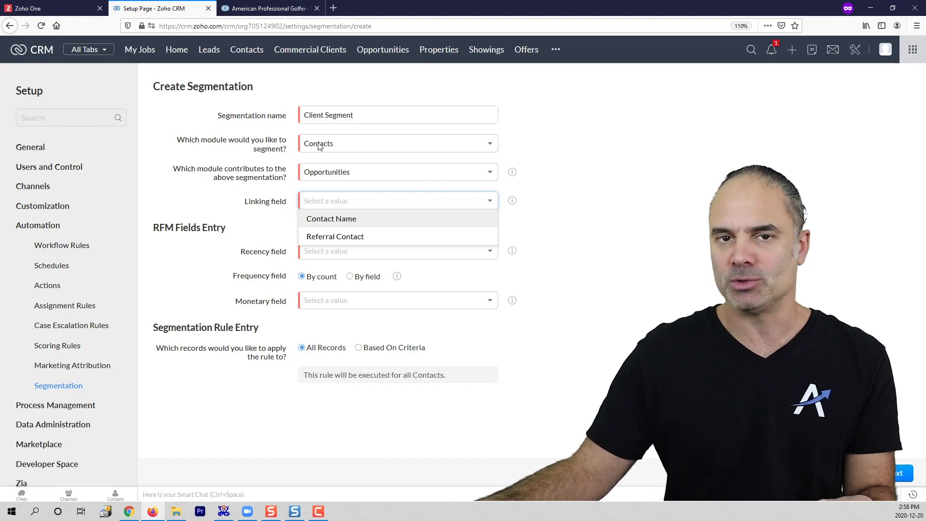
click(350, 220)
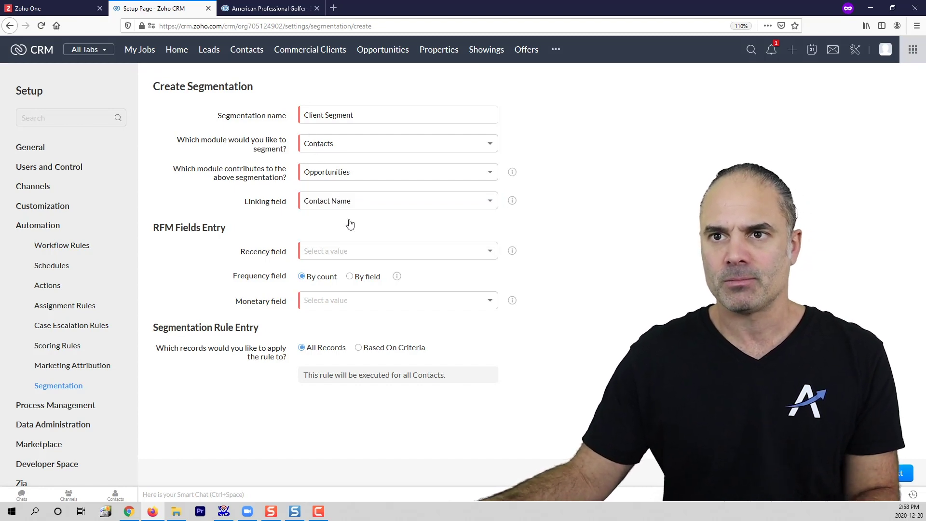
drag(154, 230, 260, 241)
click(260, 241)
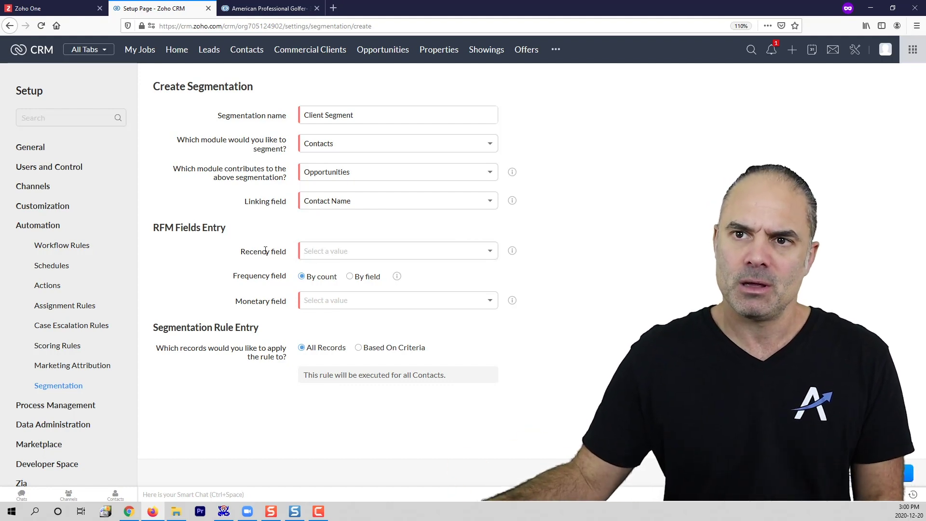
Step: Check the Closing Date field on the opportunity record and set the segmentation's recency field to Closing Date
click(332, 257)
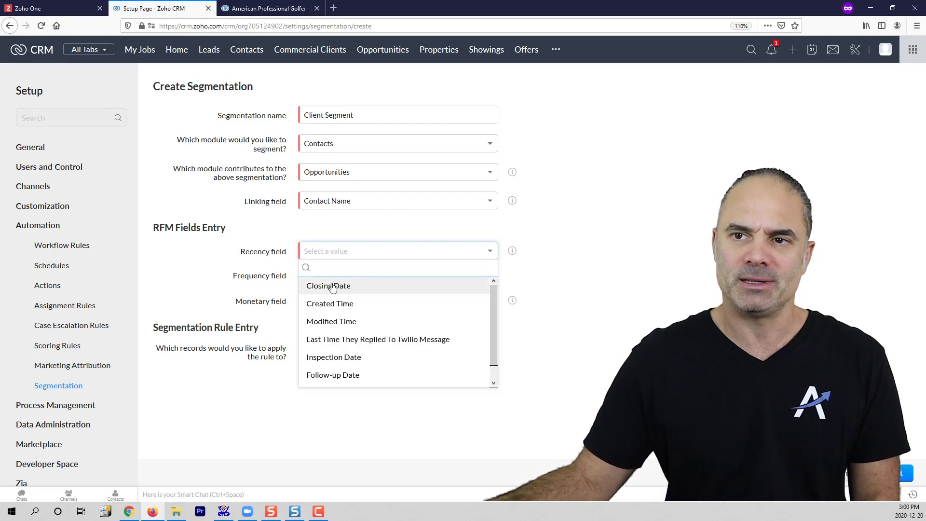
click(265, 10)
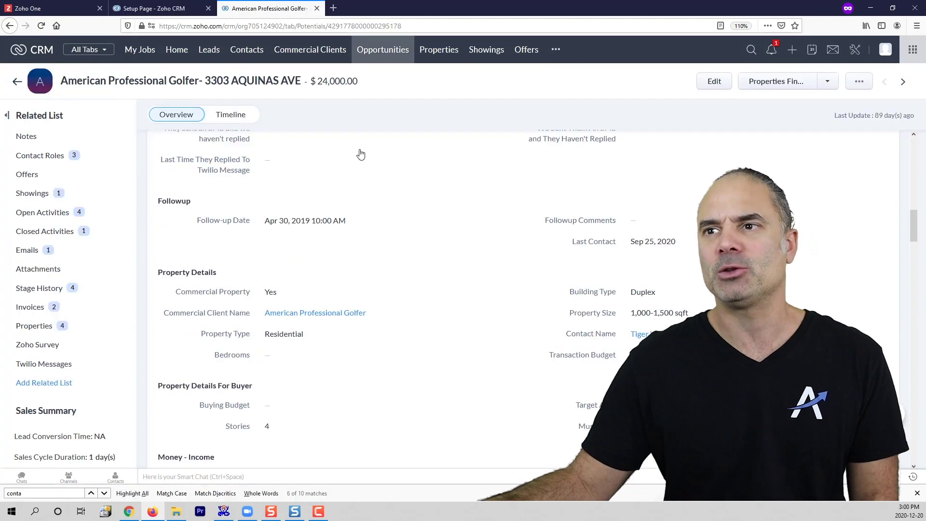
scroll(635, 260, up, 5)
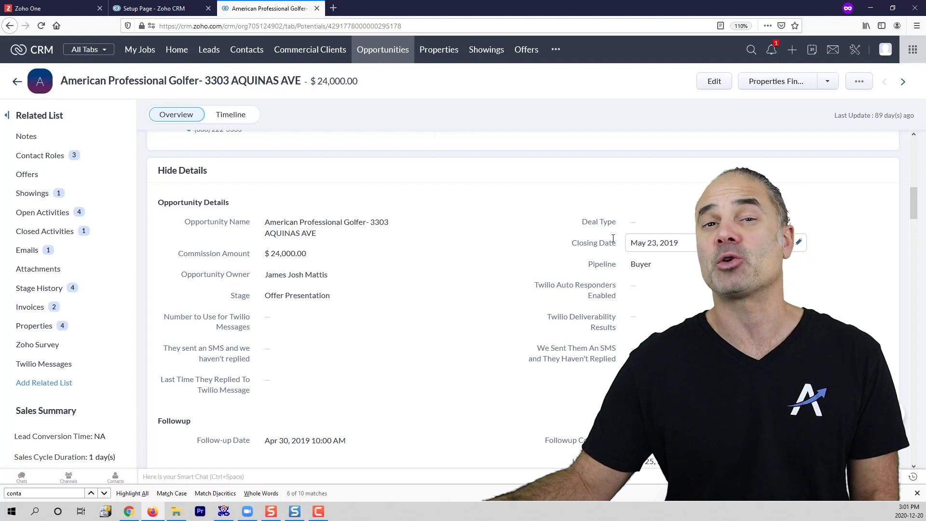
click(166, 8)
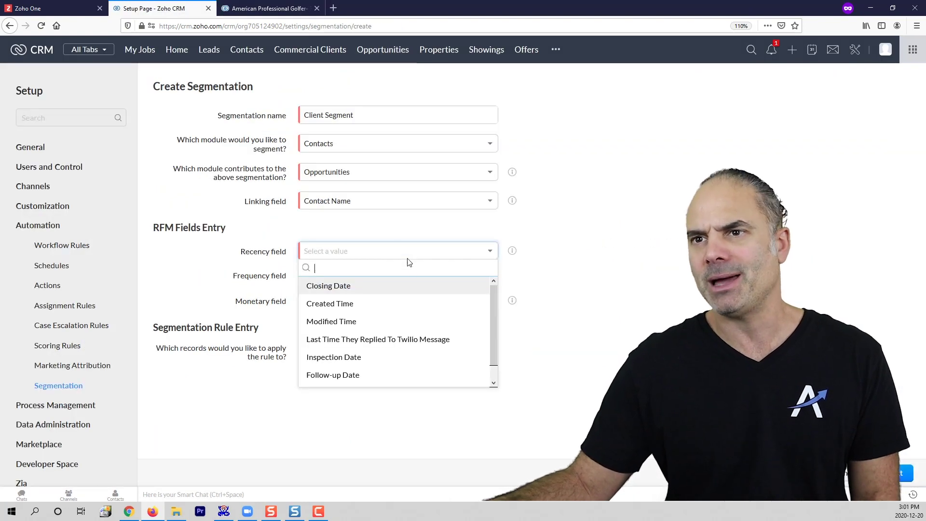
click(344, 286)
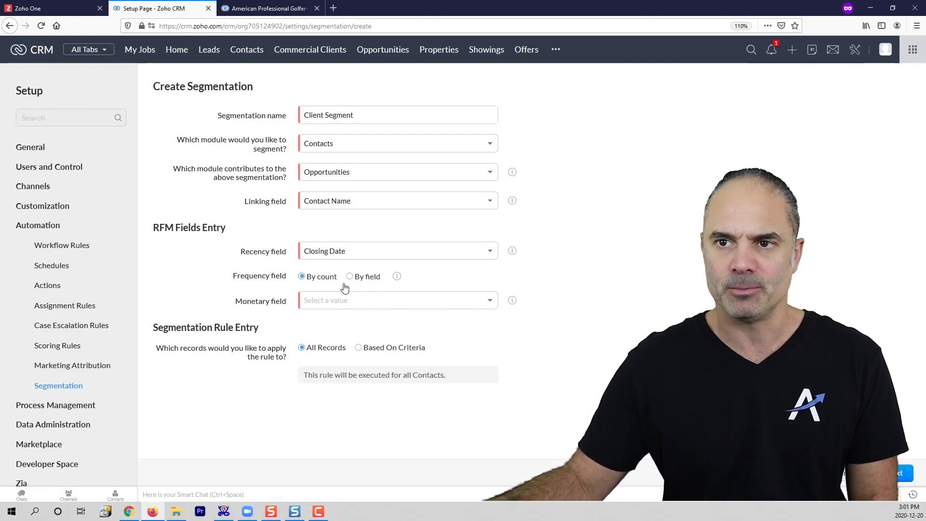
Step: Review the choices for basing the frequency on a field, and go back to By count
drag(233, 283, 288, 277)
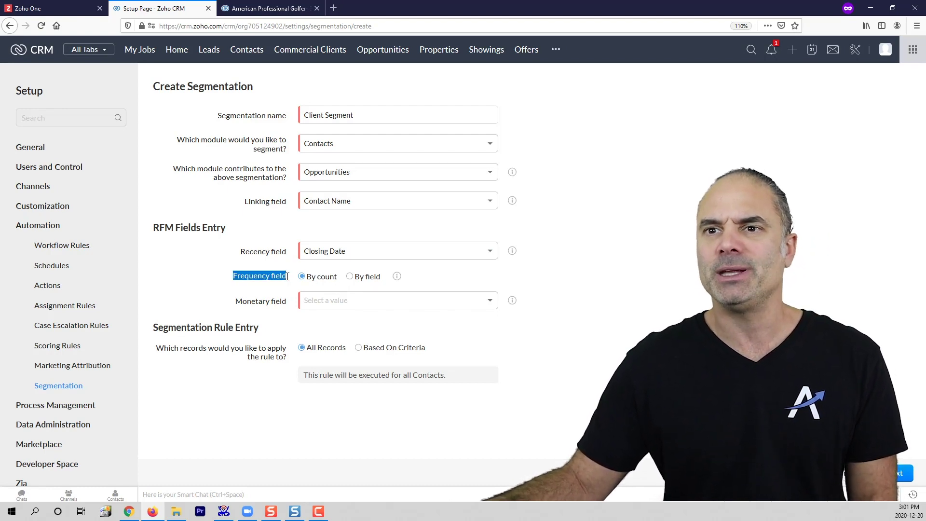
click(281, 285)
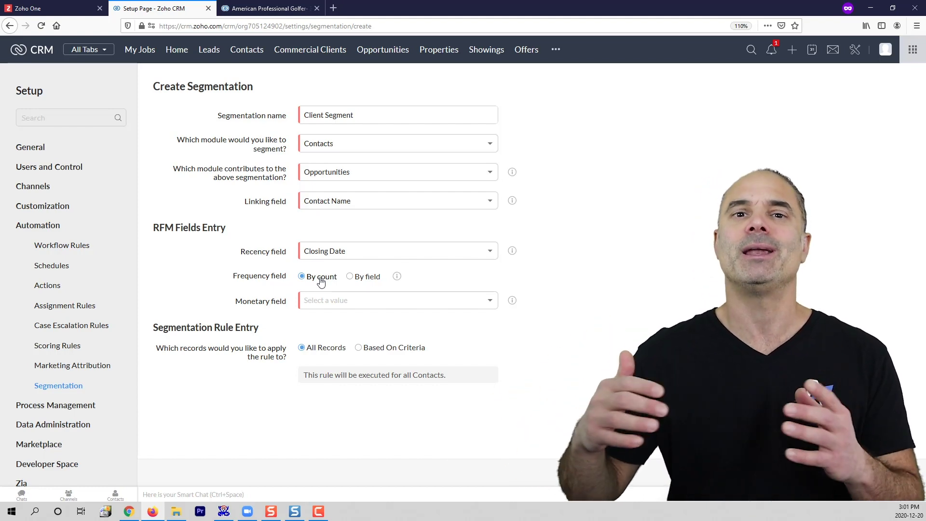
click(350, 277)
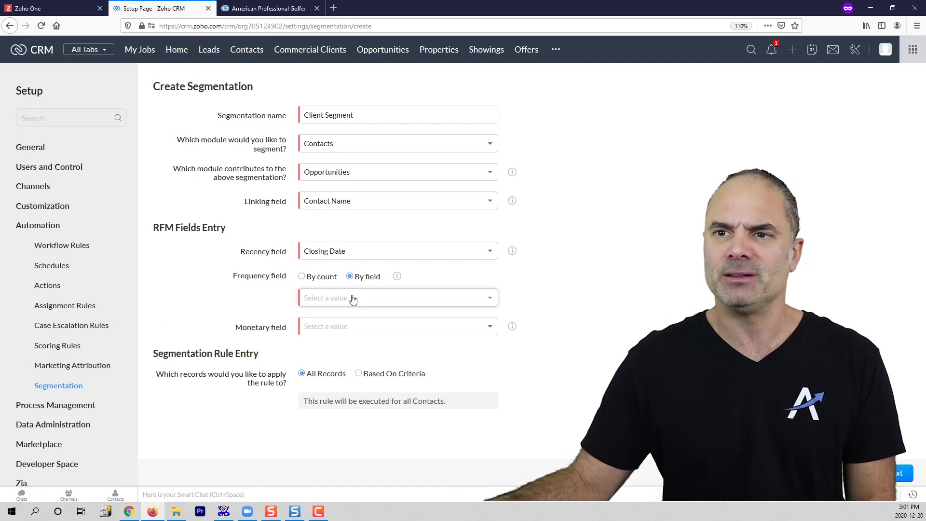
click(351, 298)
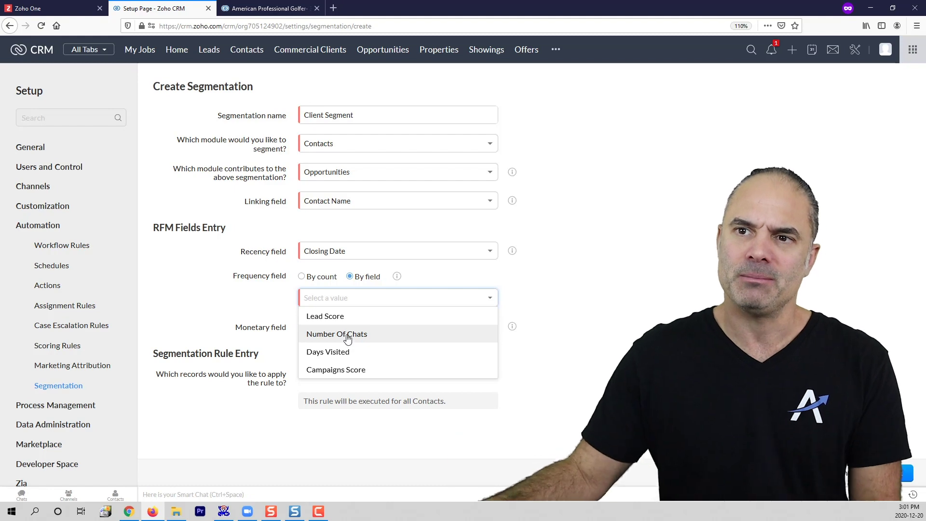
click(303, 277)
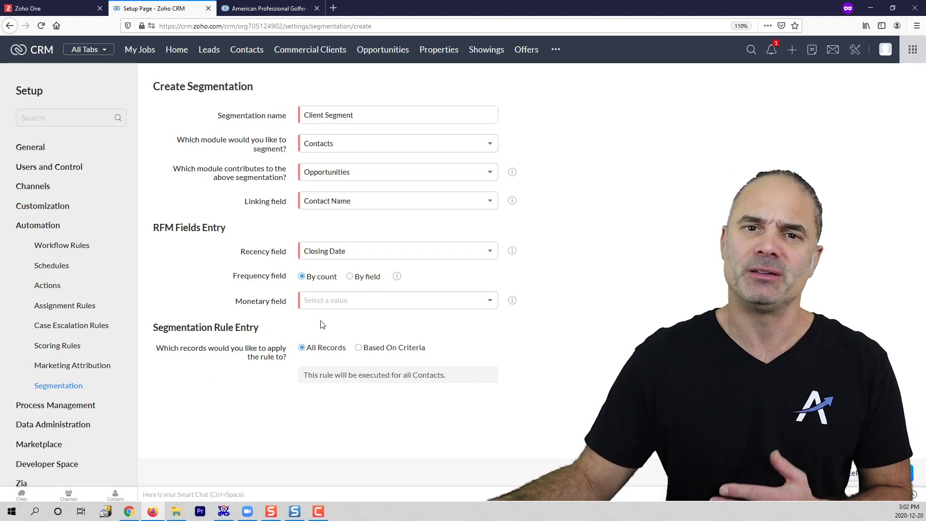
Step: Set the segmentation's monetary field to Commission Amount
click(325, 302)
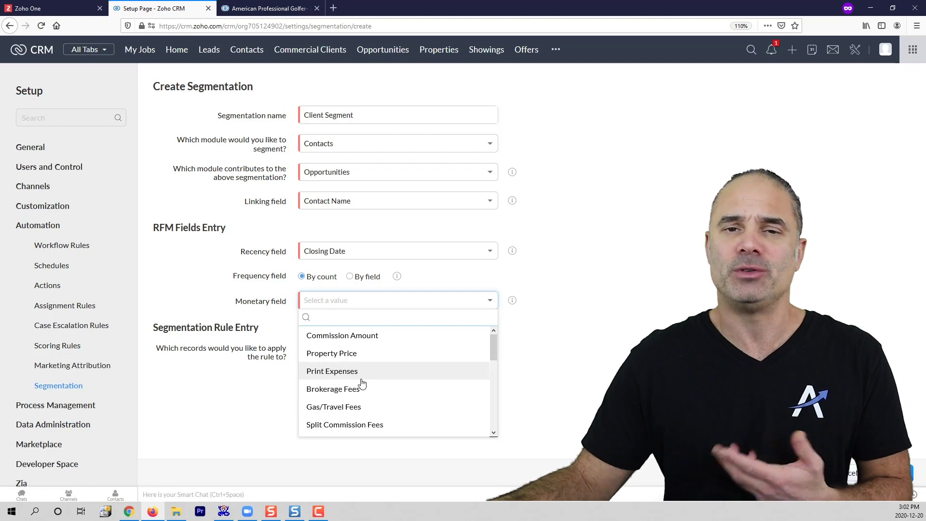
click(358, 338)
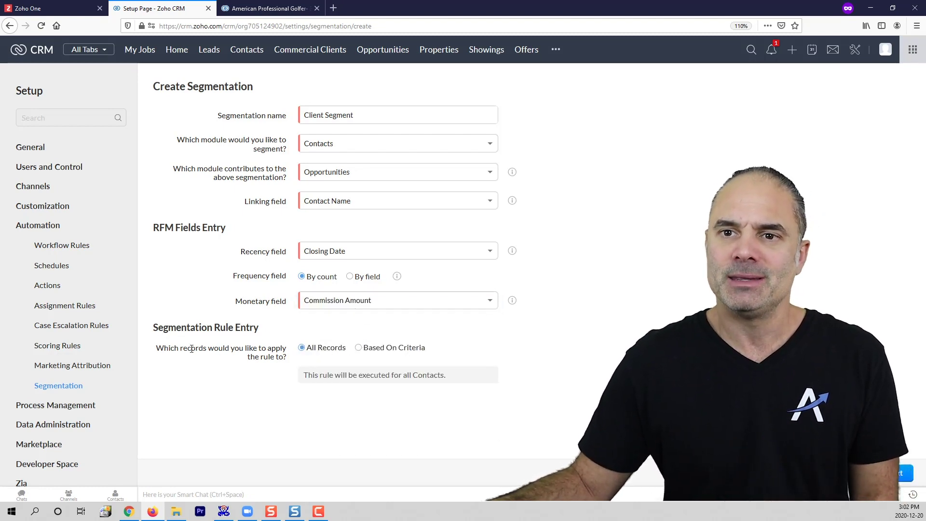
drag(168, 347, 282, 354)
click(282, 355)
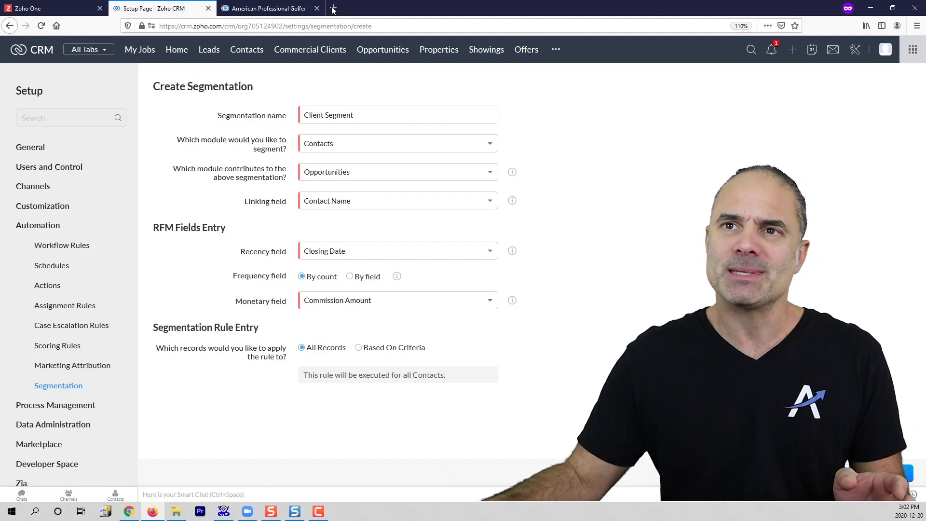
Step: Open the first contact's record in the other browser tab and examine the choices offered for Client Type
click(268, 8)
click(245, 50)
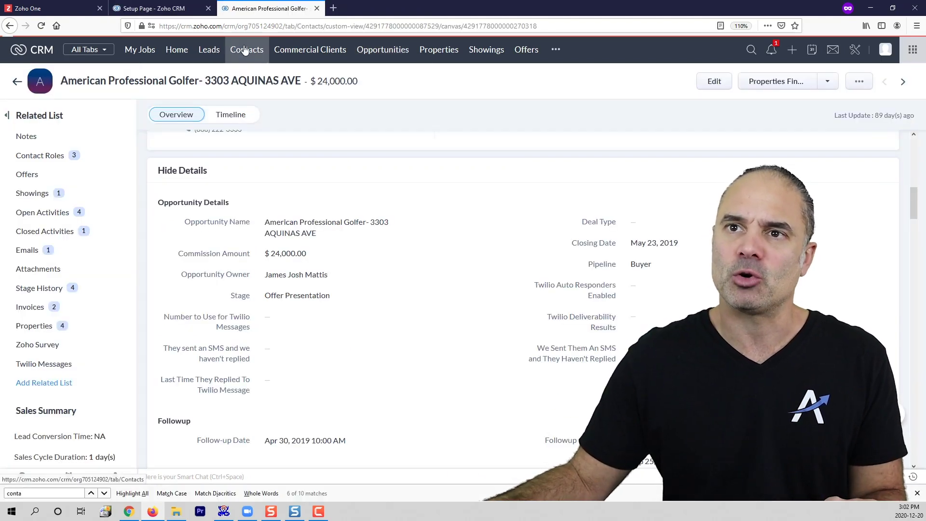
click(299, 135)
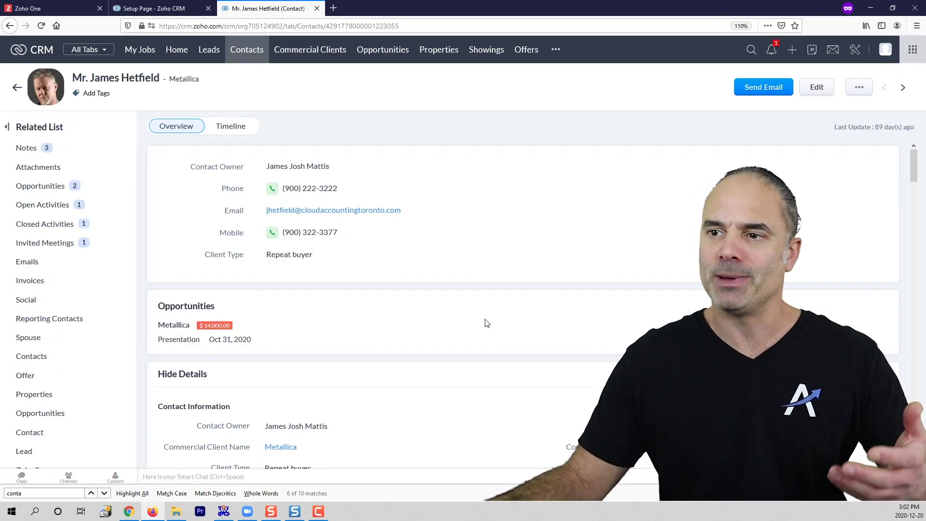
scroll(521, 357, down, 4)
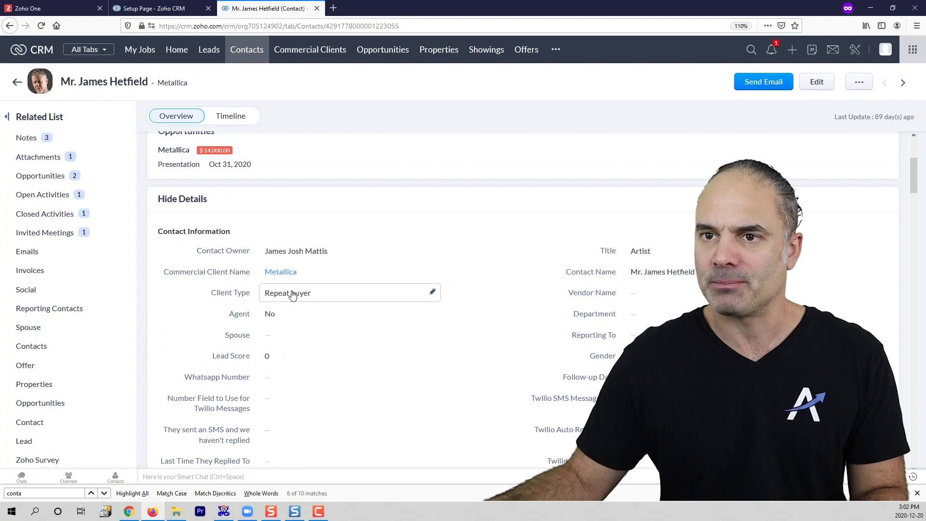
click(318, 299)
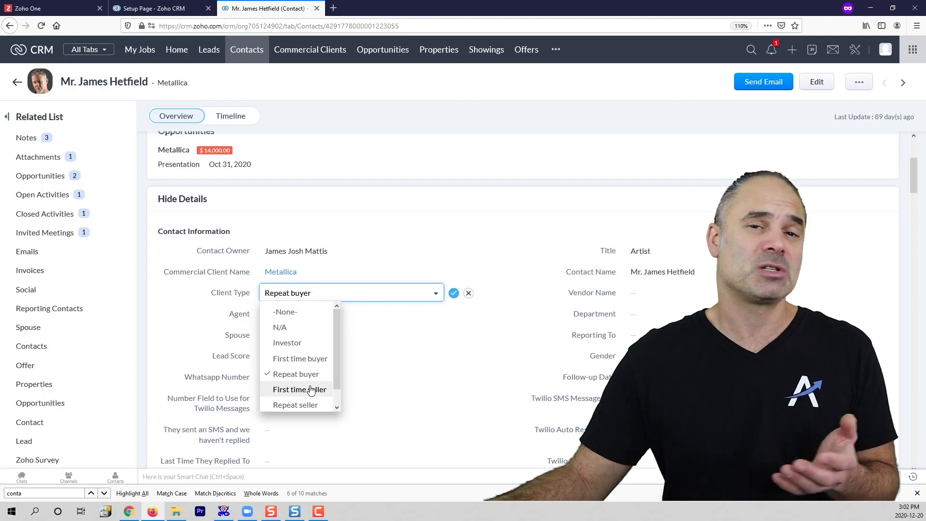
click(469, 293)
Step: Return to the segmentation setup, look at the Based On Criteria rule type, and keep the rule entry on All Records
click(178, 6)
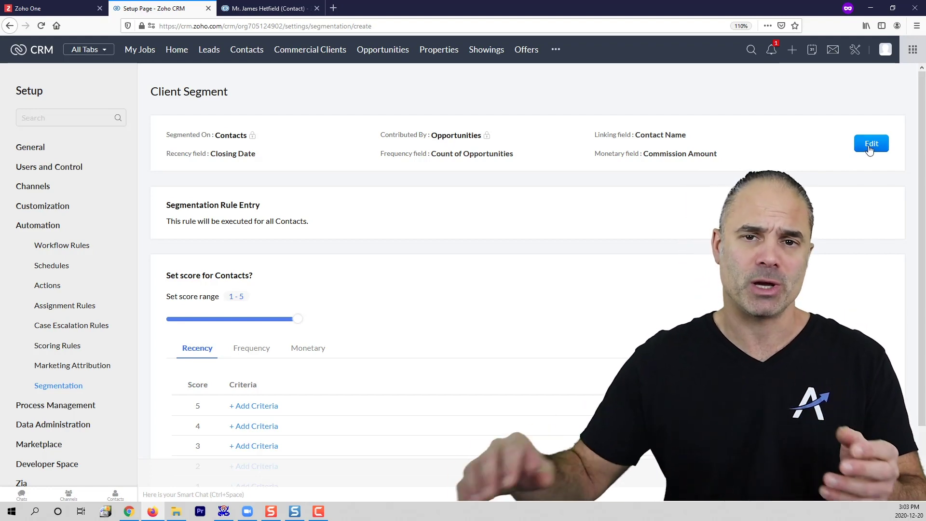
scroll(318, 203, down, 2)
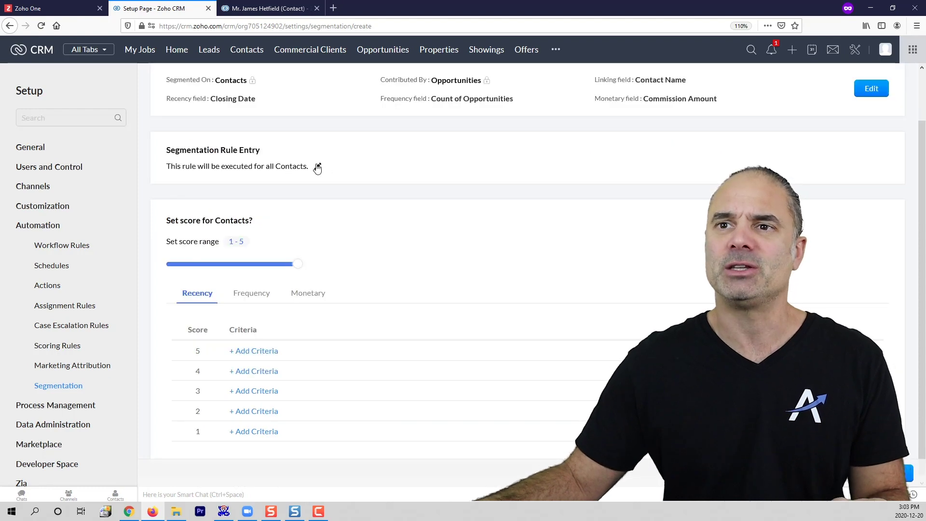
click(318, 166)
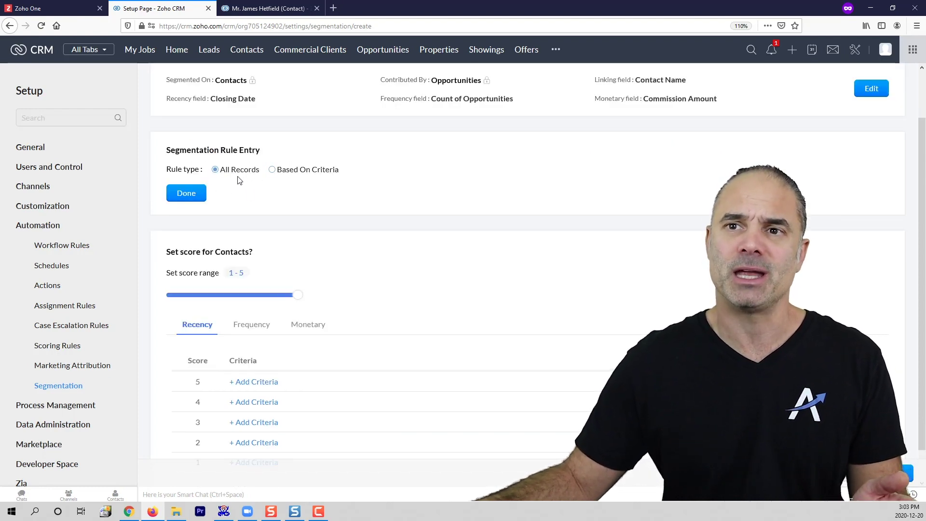
click(305, 171)
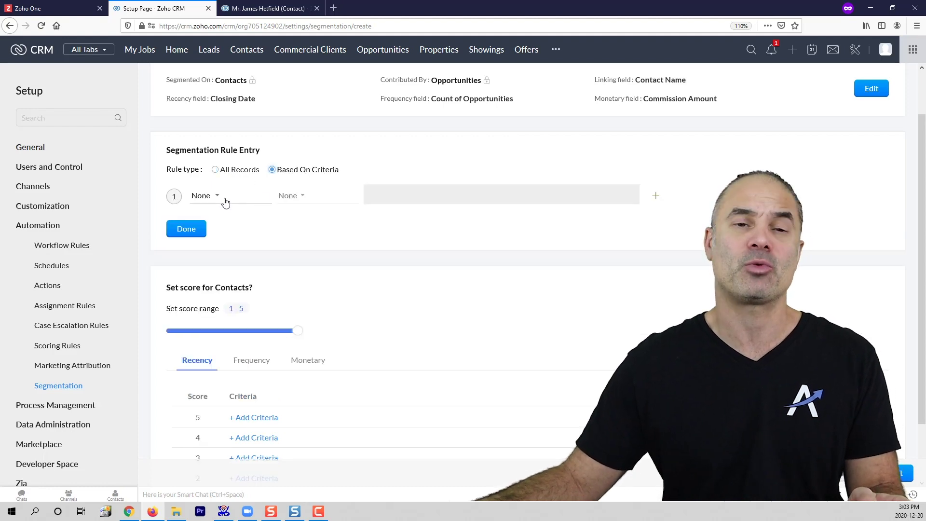
click(223, 171)
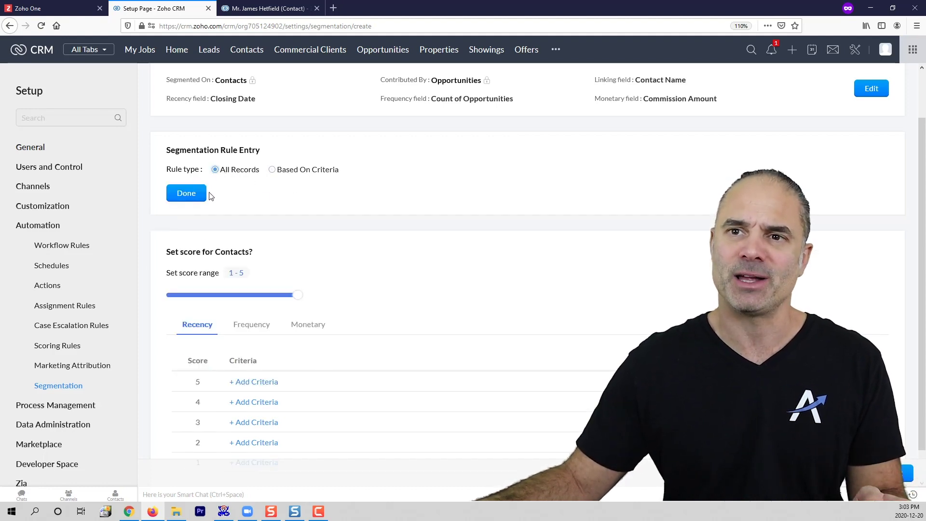
click(187, 195)
Step: Reduce the score range for Contacts to 1-3 and accept the deletion of criteria for scores 4 and 5
scroll(282, 221, down, 1)
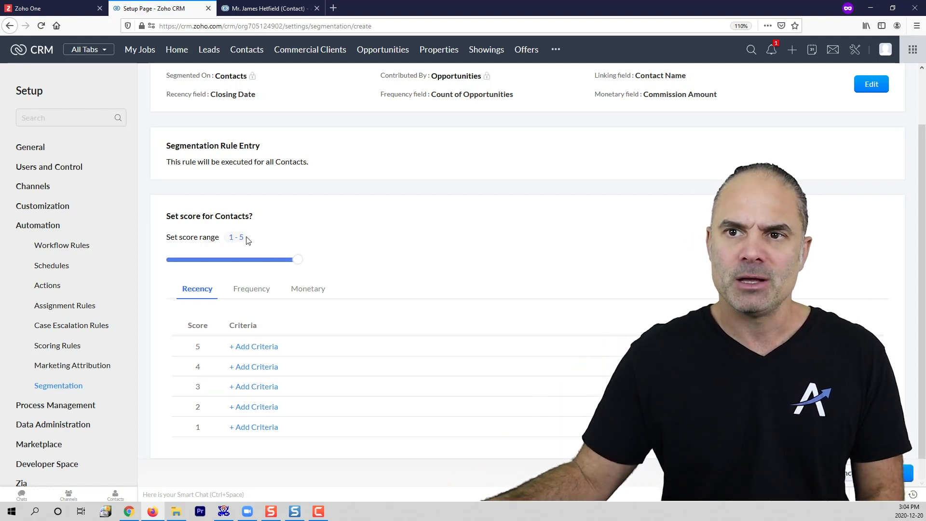
drag(297, 265, 242, 267)
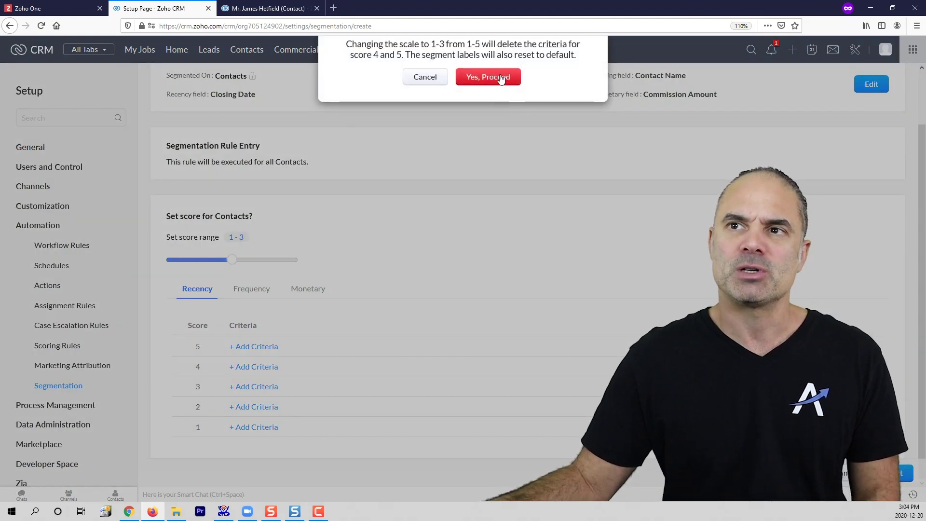
click(501, 79)
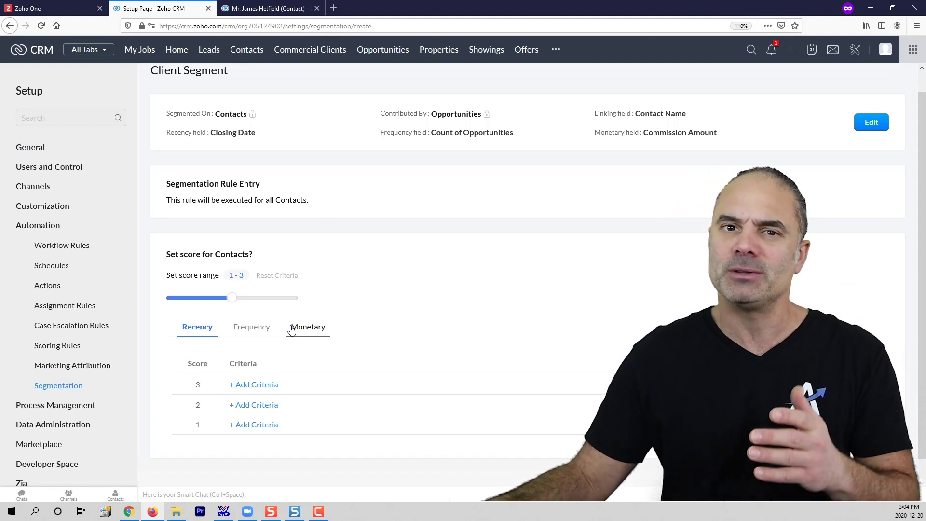
Step: Start a recency criterion for score 1 with Closing Date before Jan 1, 2020
click(257, 426)
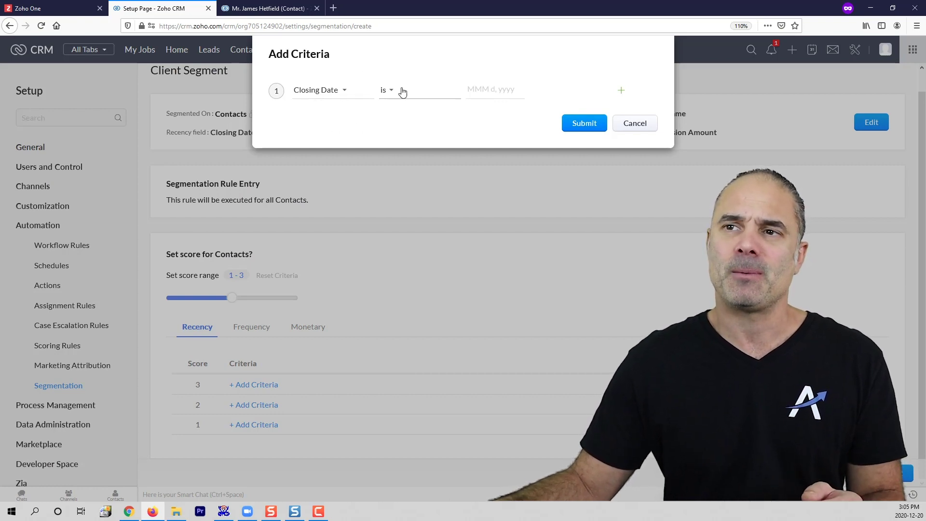
click(487, 90)
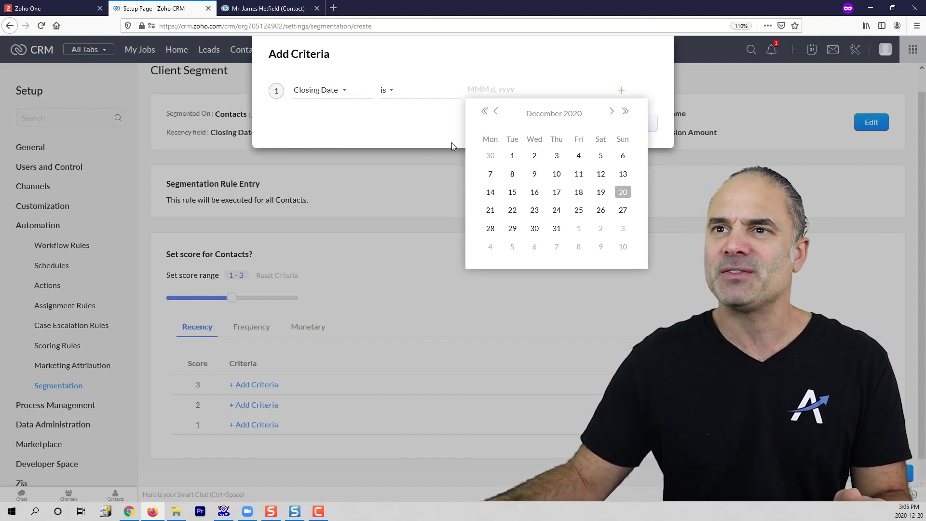
click(405, 92)
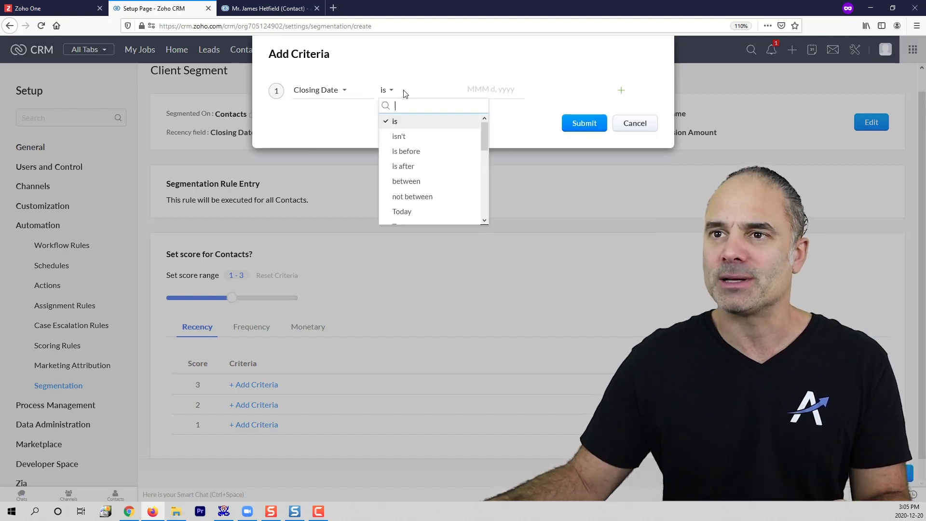
click(431, 152)
click(491, 92)
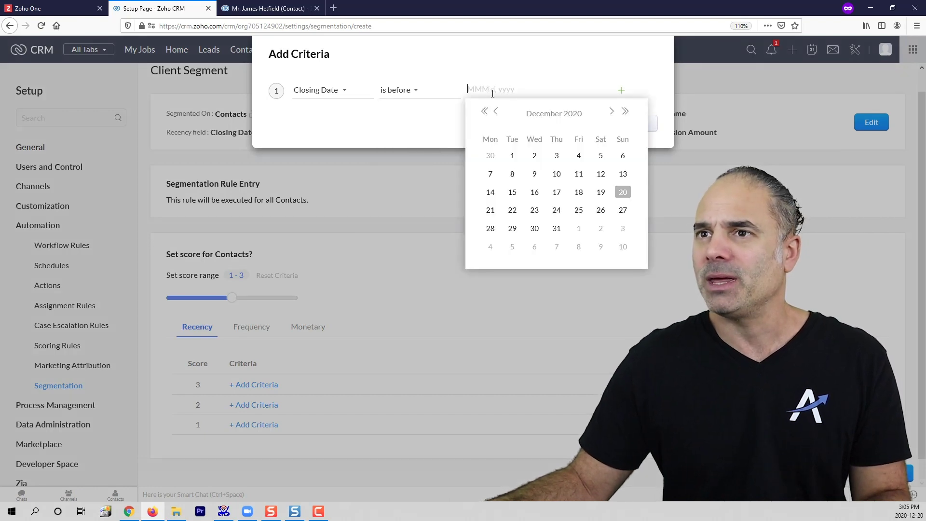
click(496, 112)
click(496, 112)
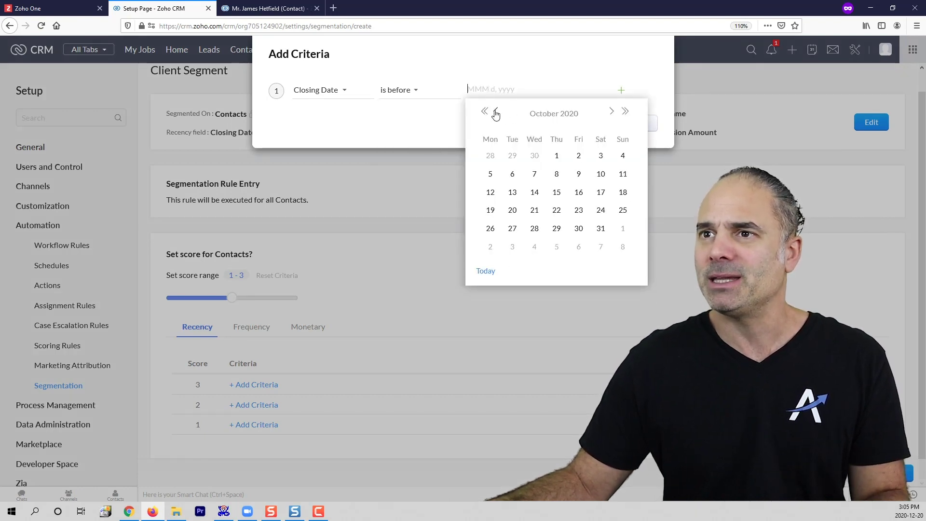
click(496, 111)
click(496, 112)
click(496, 112)
click(496, 112)
click(496, 112)
click(496, 112)
click(496, 112)
click(496, 112)
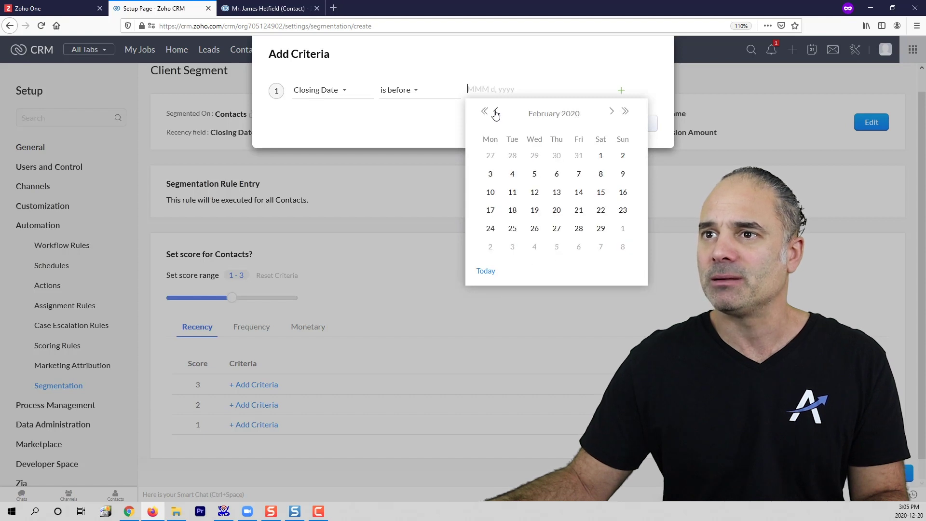
click(496, 112)
click(534, 157)
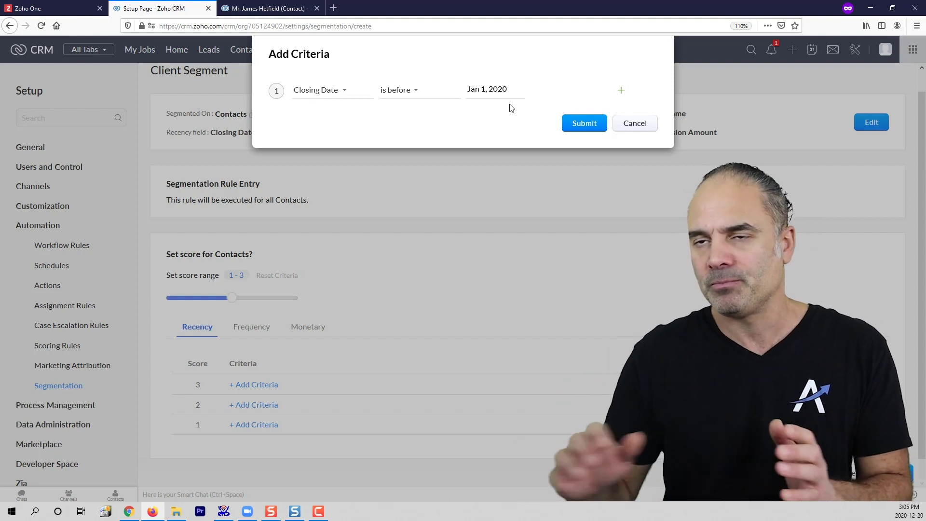
Step: Change the score 1 recency criterion to Closing Date with Age in Days >= 365
click(394, 90)
text(a)
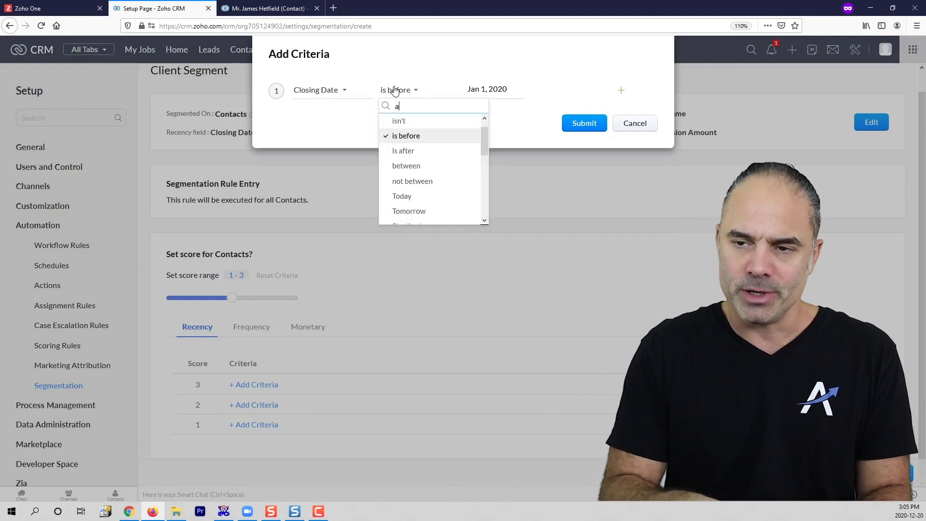
text(ge)
click(416, 122)
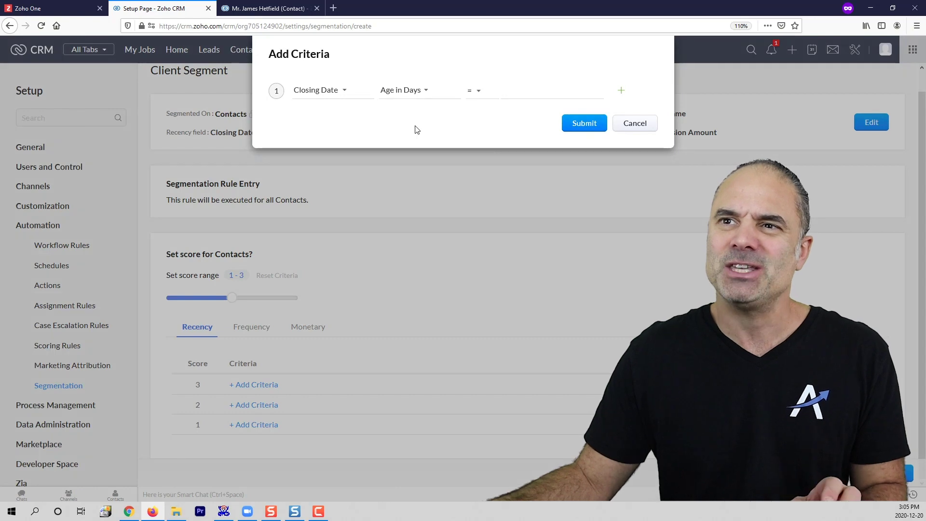
click(479, 94)
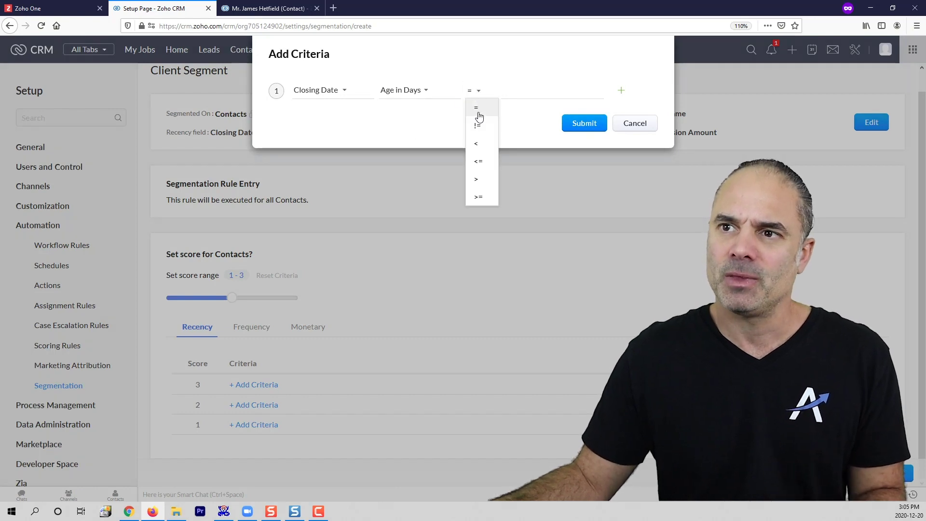
click(480, 198)
click(551, 90)
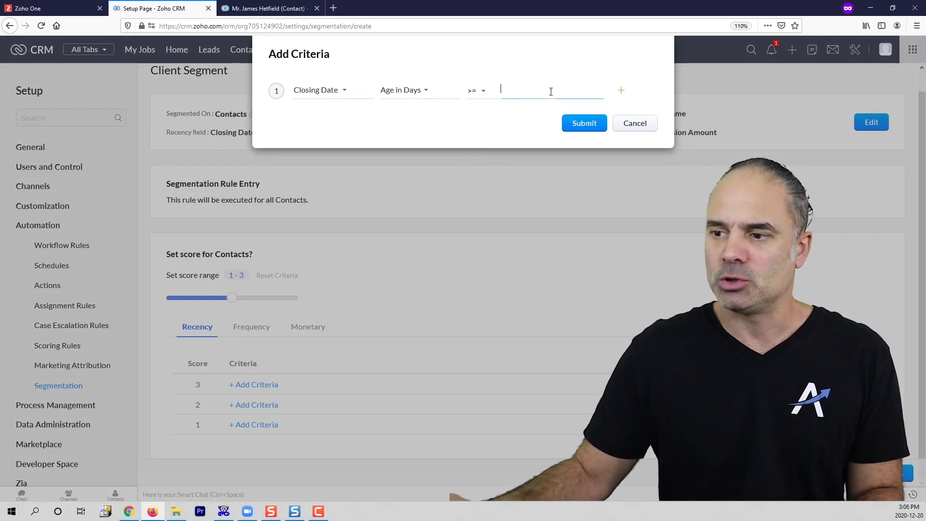
text(365)
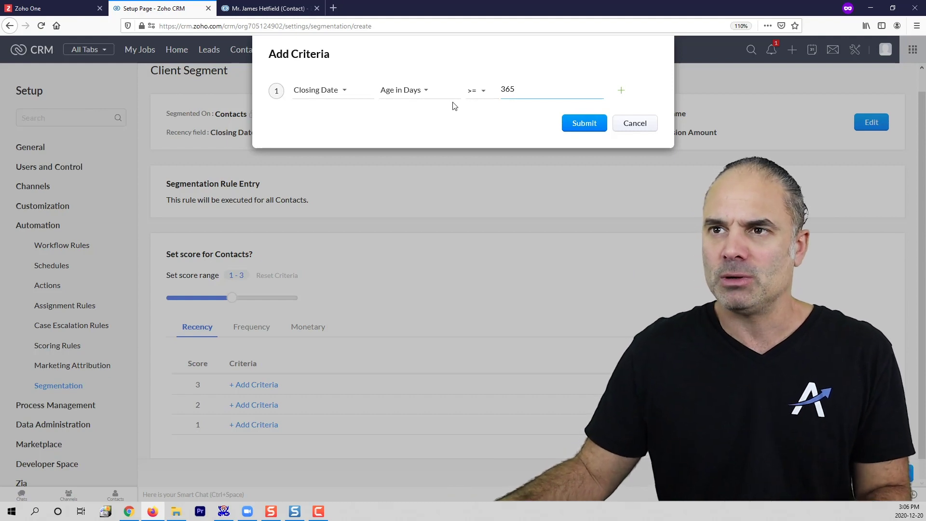
Step: Bring up the list of all opportunities in the other browser tab, leaving the unfinished recency criterion open
click(272, 13)
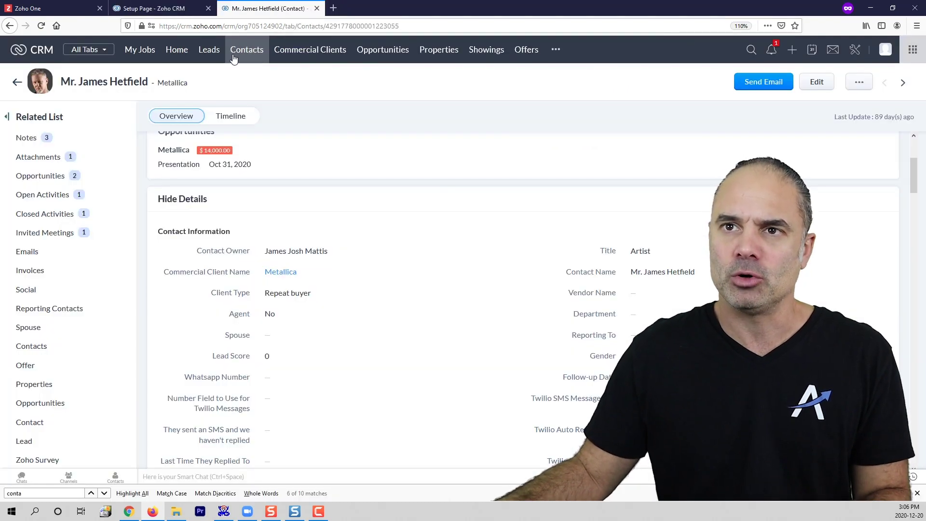
click(373, 51)
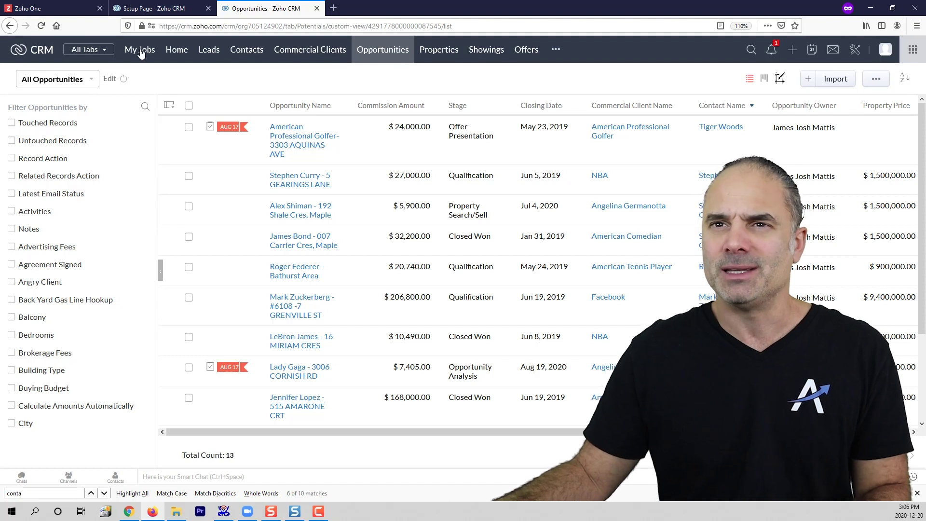
click(158, 8)
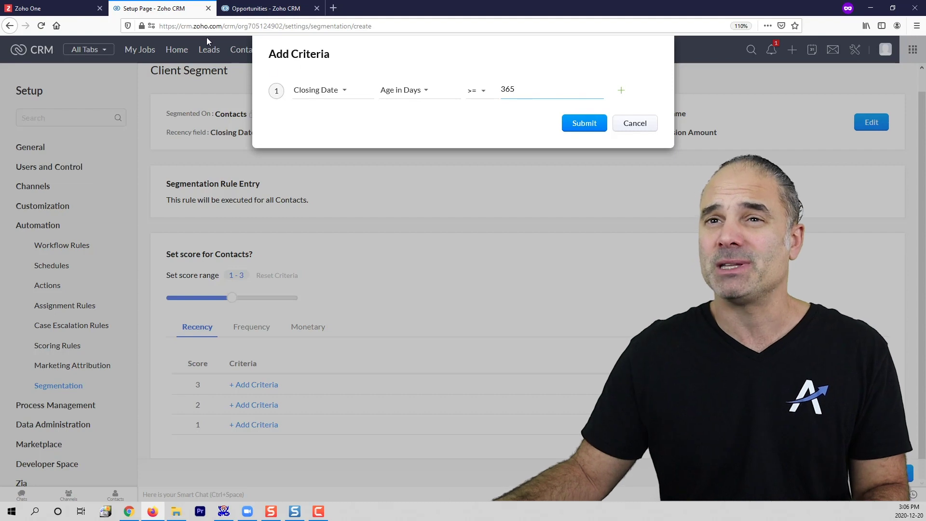
click(266, 8)
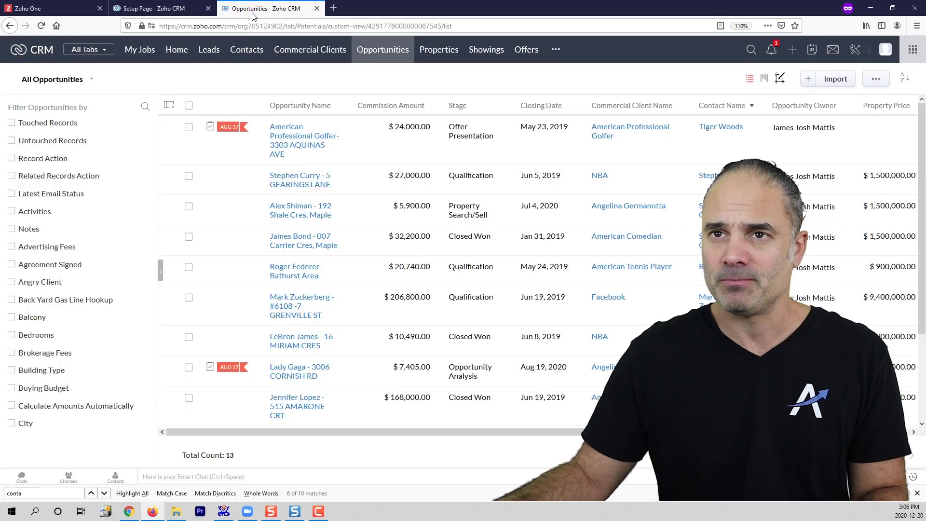
Step: Start a new custom view for Opportunities and name it "Test Range"
click(80, 82)
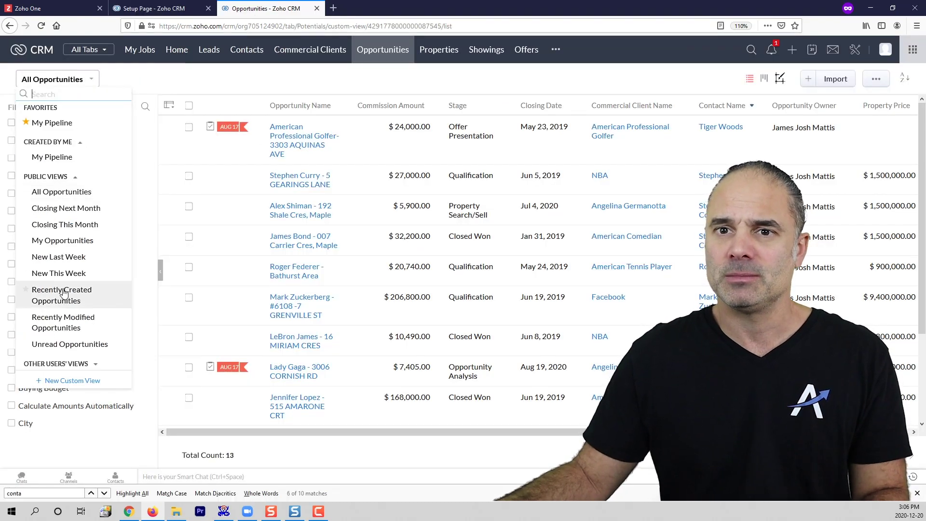
click(79, 382)
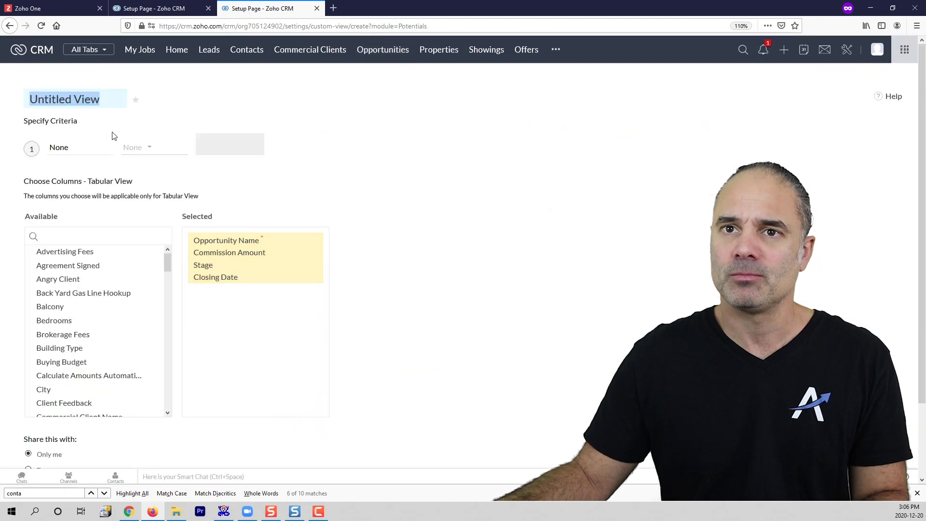
text(Test)
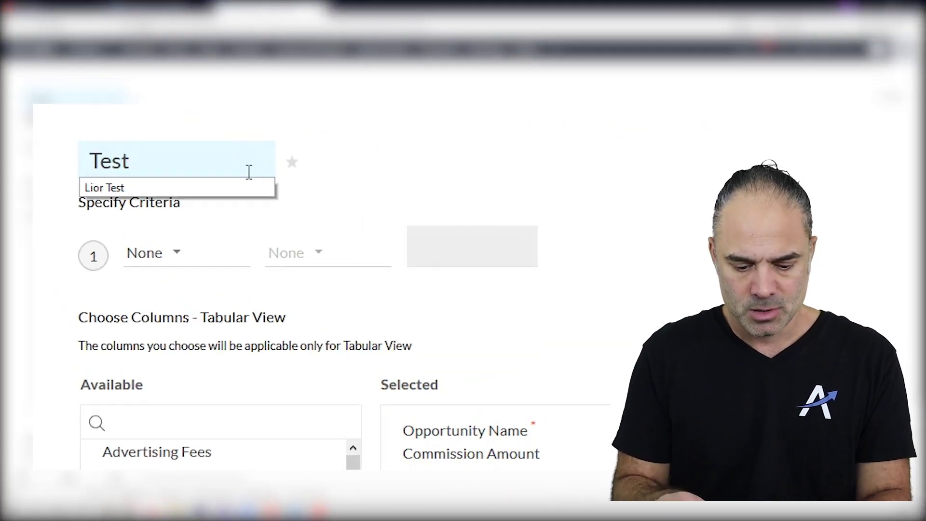
text( Rage)
key(BackSpace)
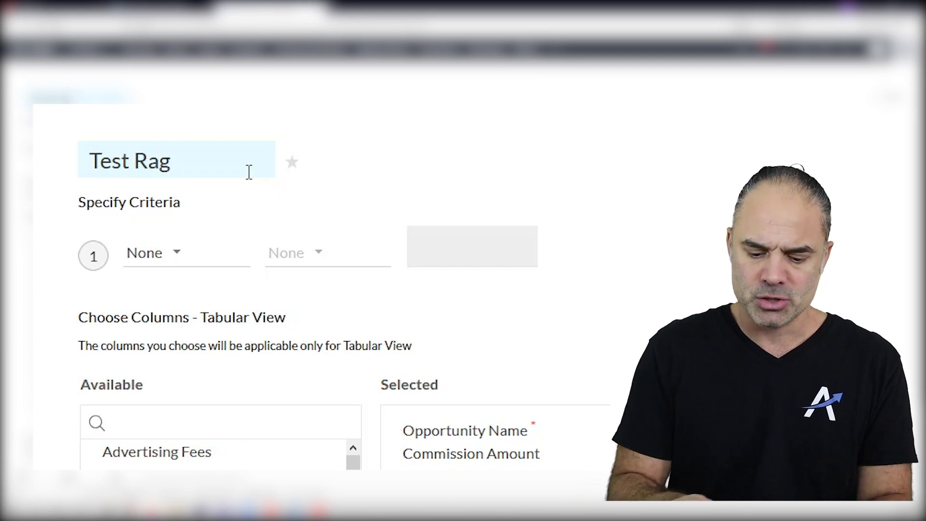
key(BackSpace)
text(n)
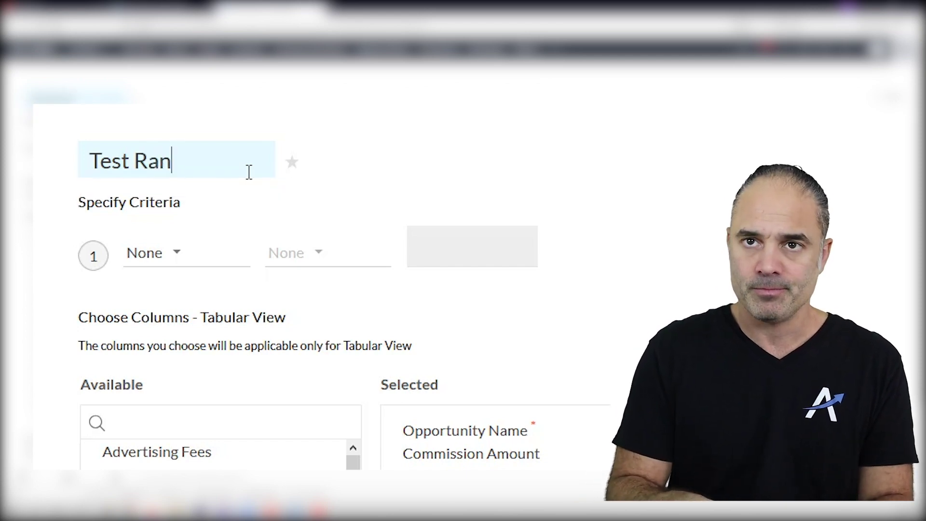
text(ge)
Step: Set the custom view's criterion to Closing Date with Age in Days >= 365
click(174, 260)
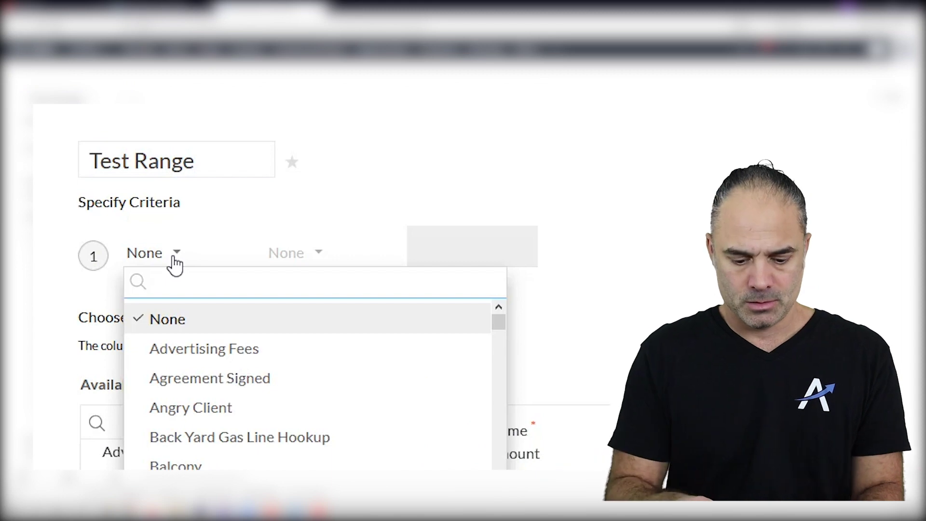
text(clos)
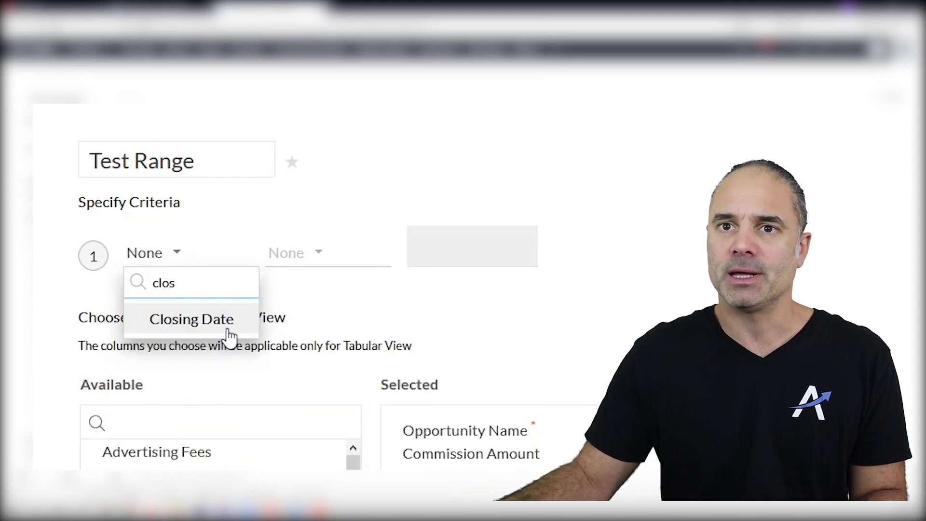
click(229, 321)
click(301, 259)
text(ag)
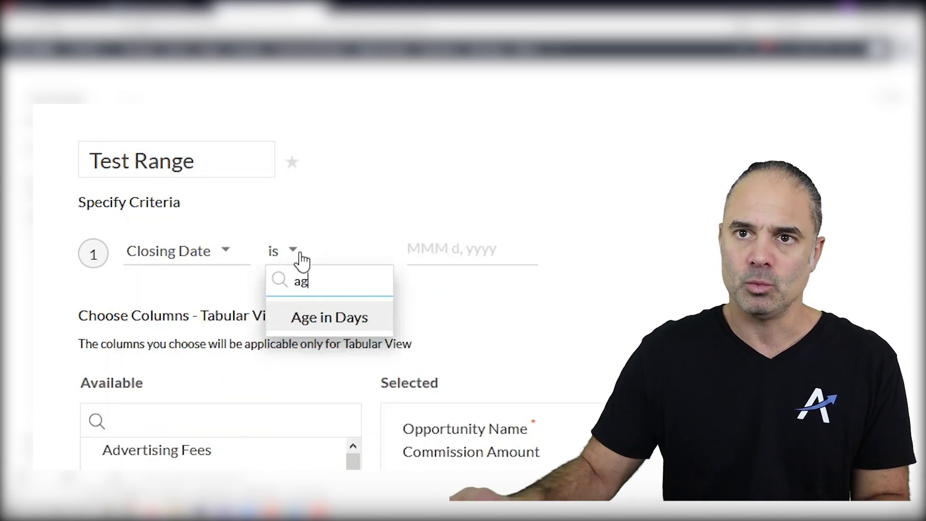
click(347, 320)
click(468, 248)
click(429, 249)
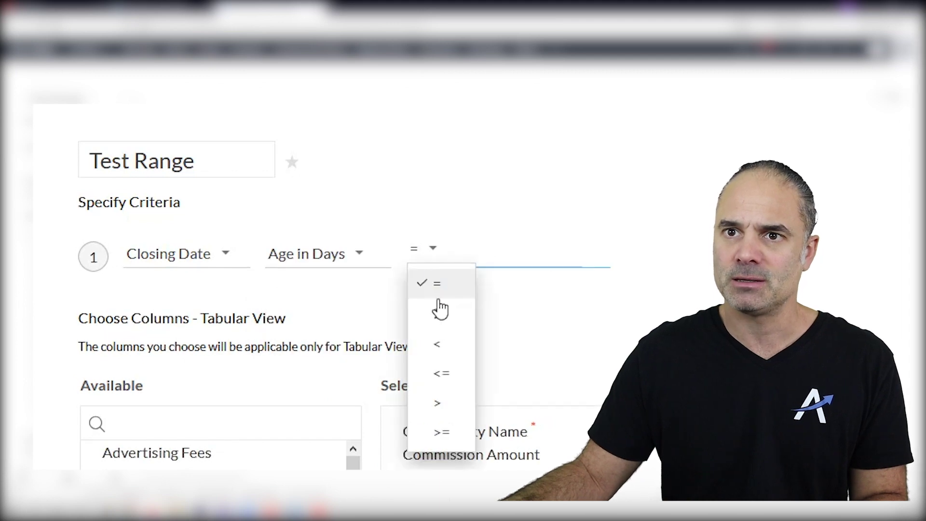
click(449, 432)
click(566, 249)
text(365)
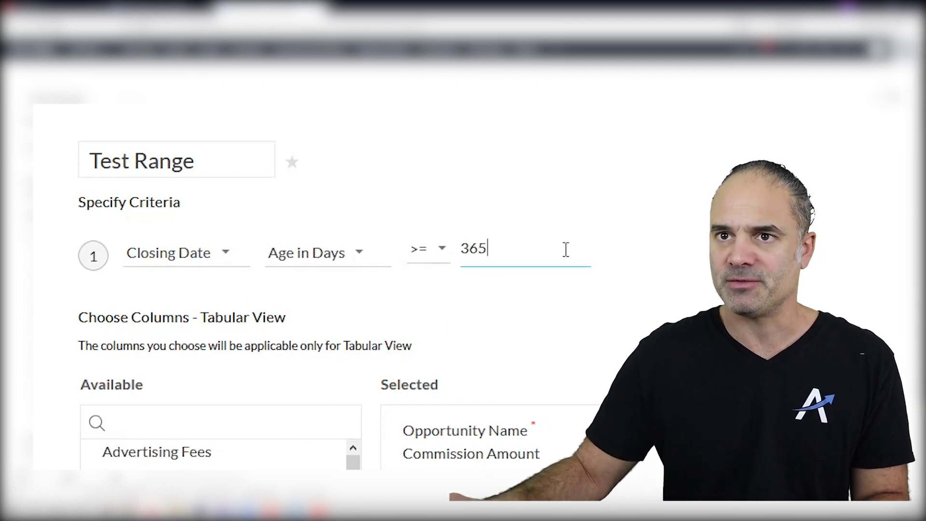
click(643, 357)
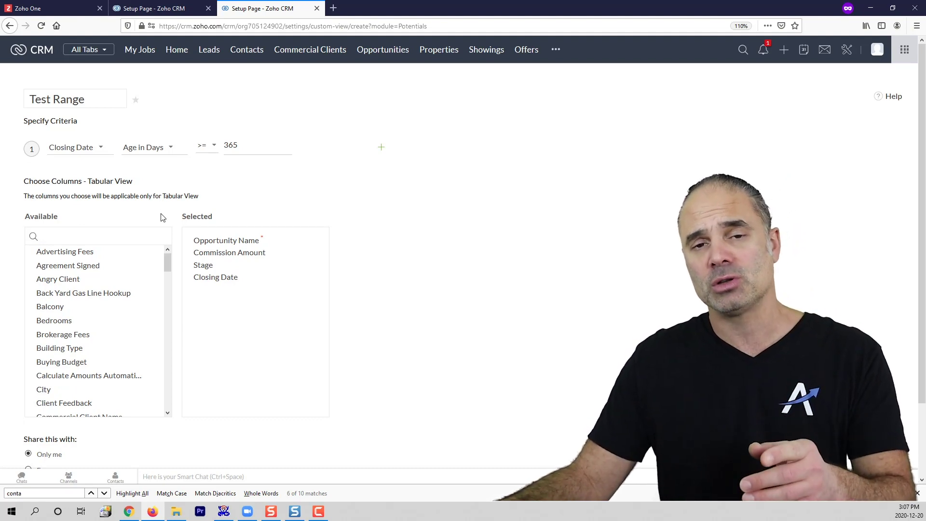
Step: Save the Test Range custom view, and submit the pending score 1 recency criterion in the Client Segment setup
scroll(222, 296, down, 2)
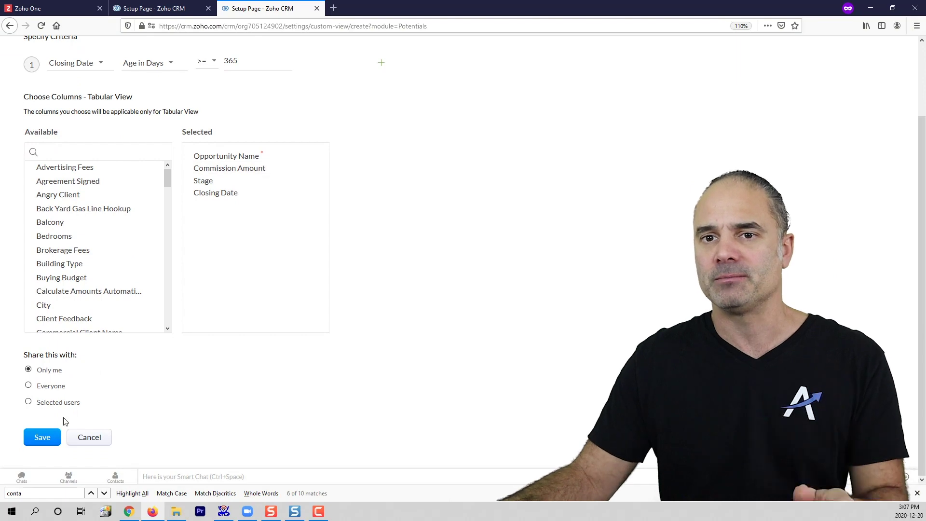
click(43, 443)
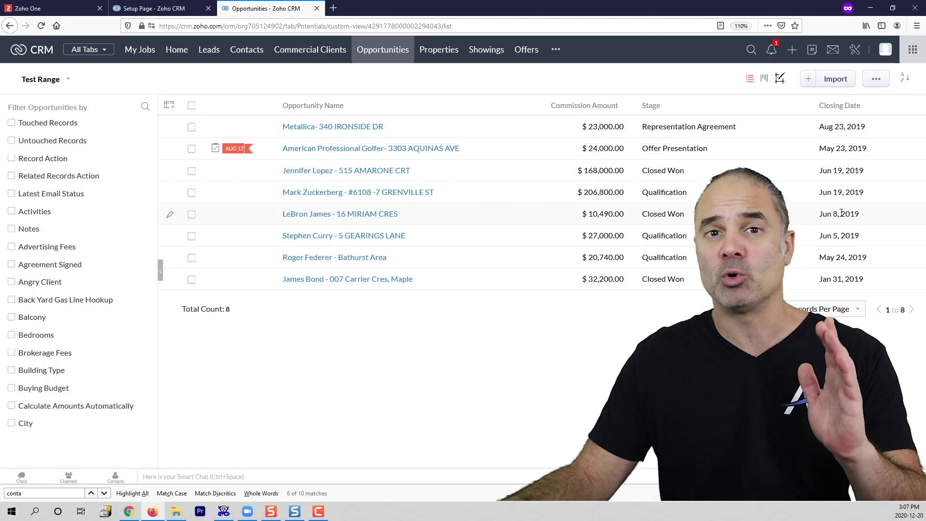
click(154, 8)
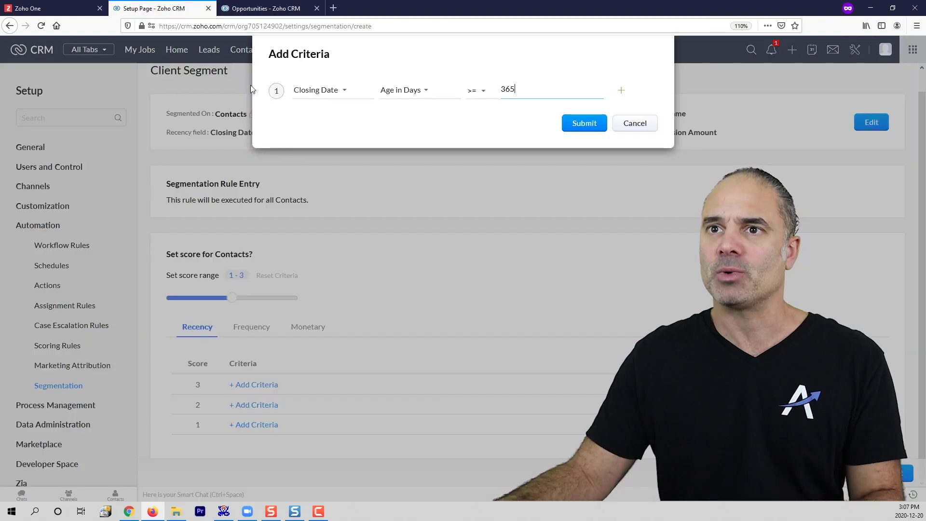
click(584, 124)
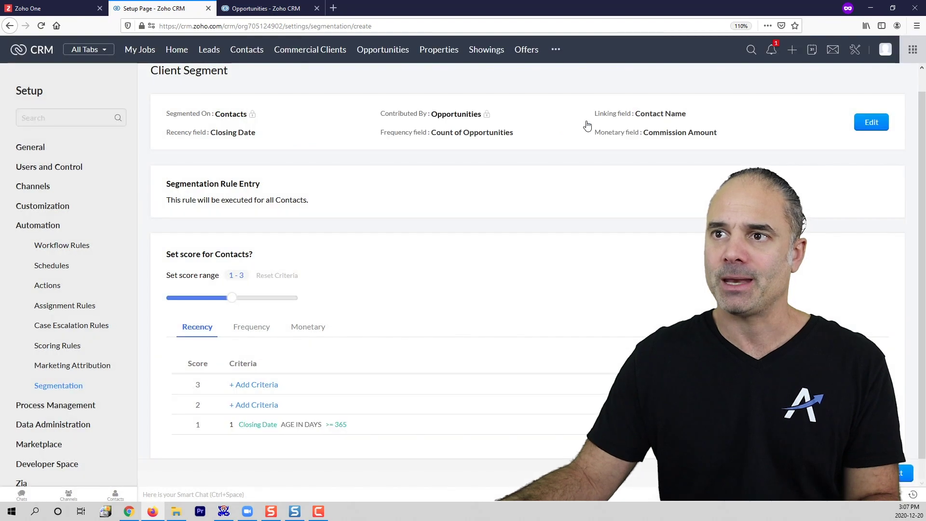
Step: Start the score 2 recency criteria with Closing Date, Age in Days >= 180
click(272, 405)
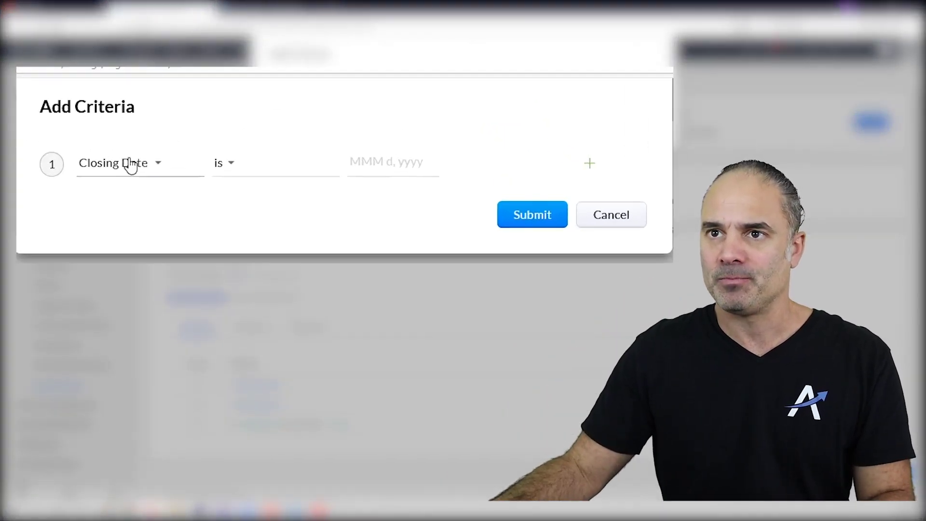
click(354, 91)
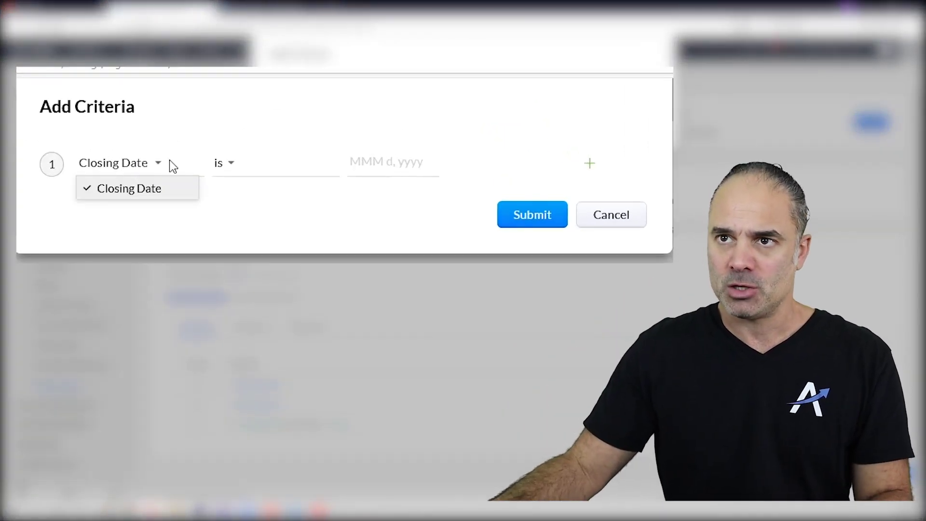
click(221, 165)
click(221, 165)
text(age)
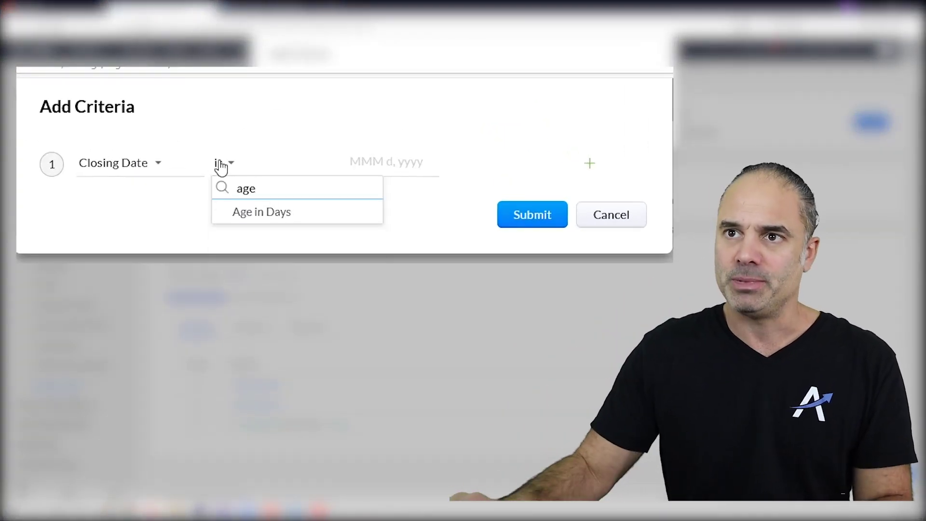
click(259, 209)
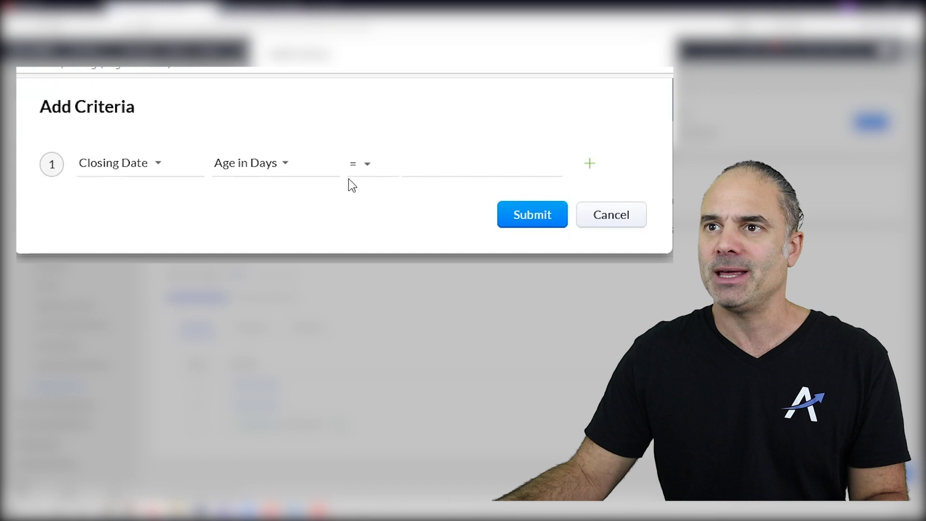
click(372, 169)
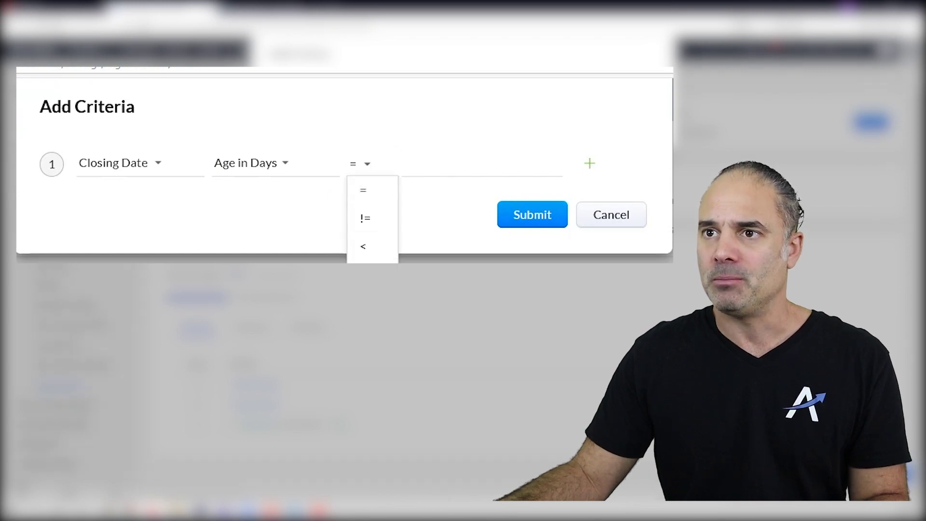
click(373, 330)
click(463, 166)
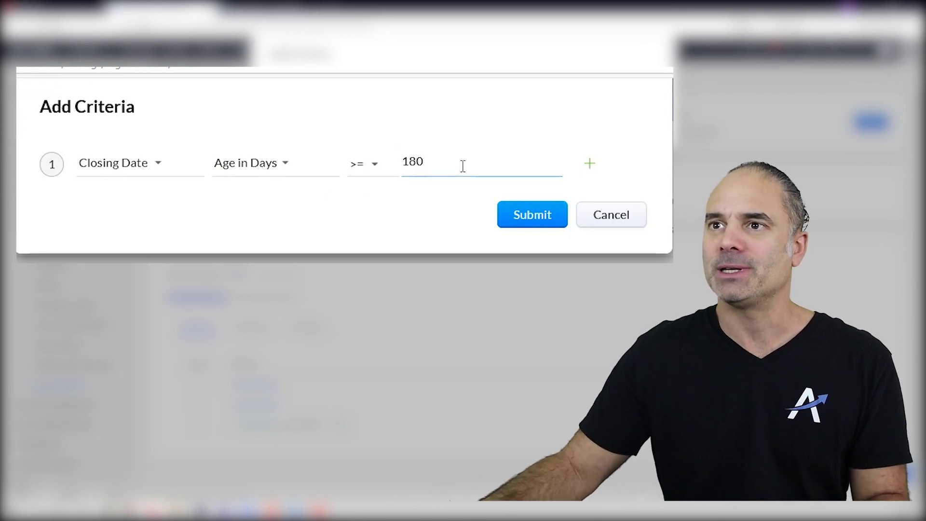
Step: Add a second score 2 condition joined with OR: Closing Date, Age in Days <= 364
click(590, 167)
click(62, 198)
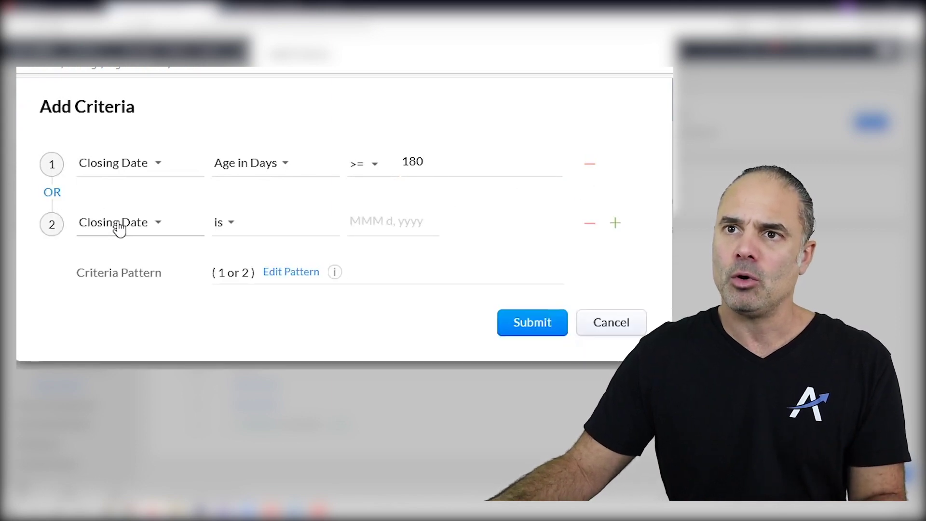
click(121, 227)
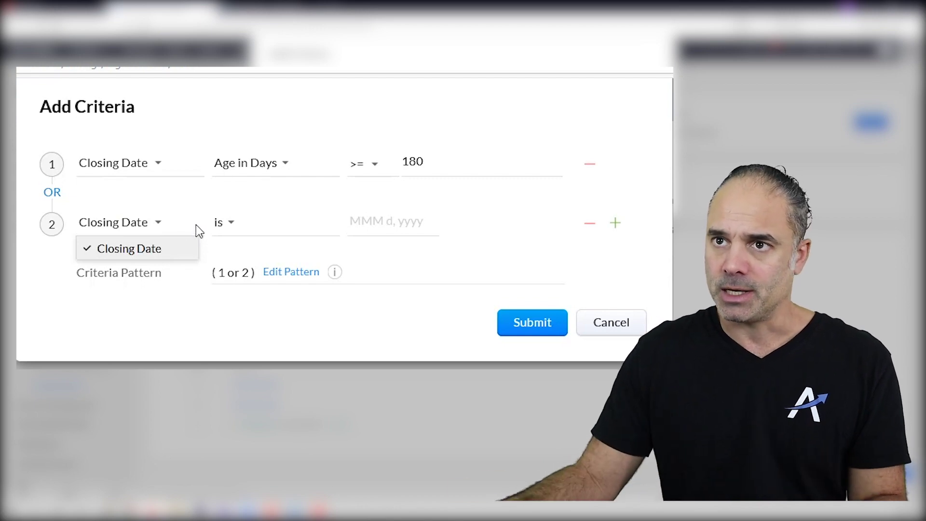
click(244, 227)
click(231, 231)
text(a)
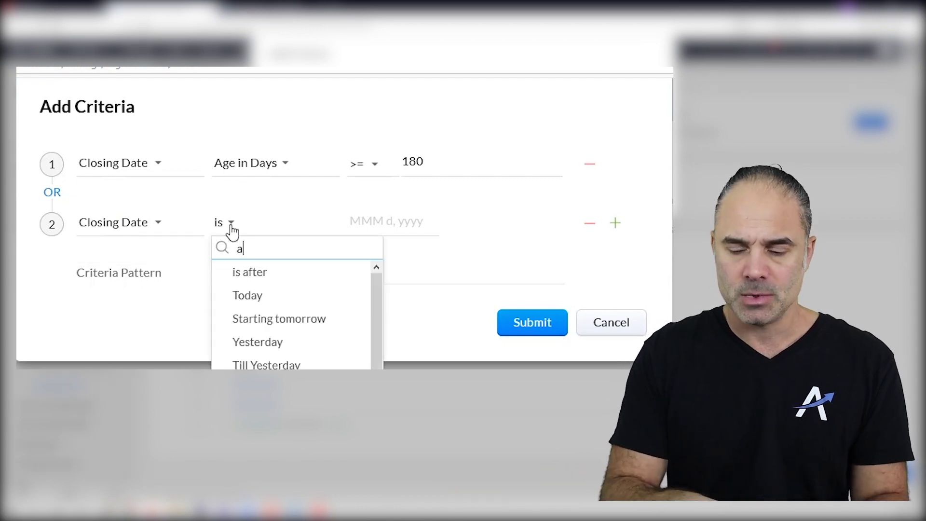
text(ge)
click(335, 273)
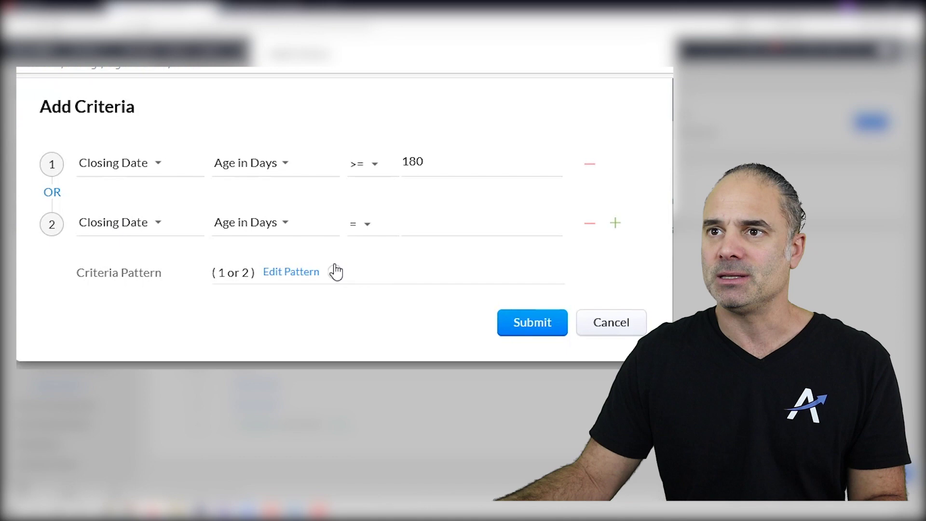
click(368, 231)
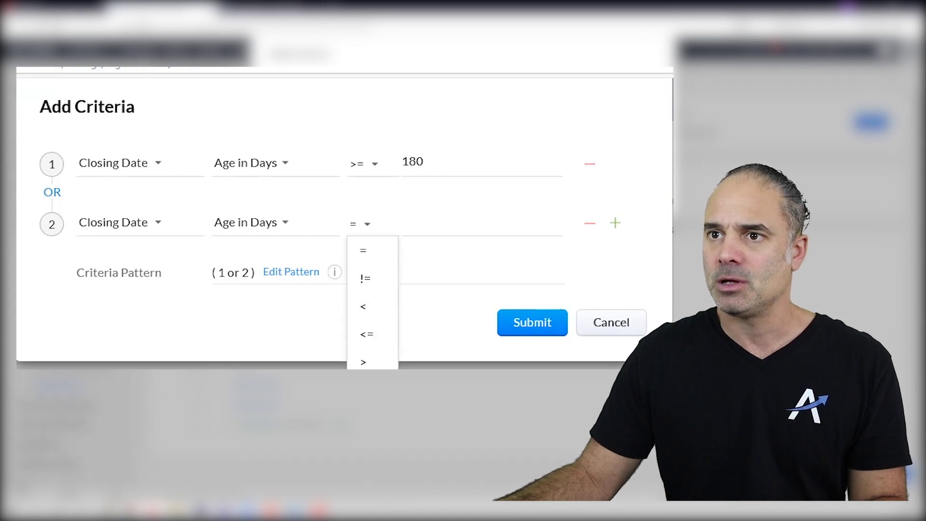
click(369, 335)
click(427, 222)
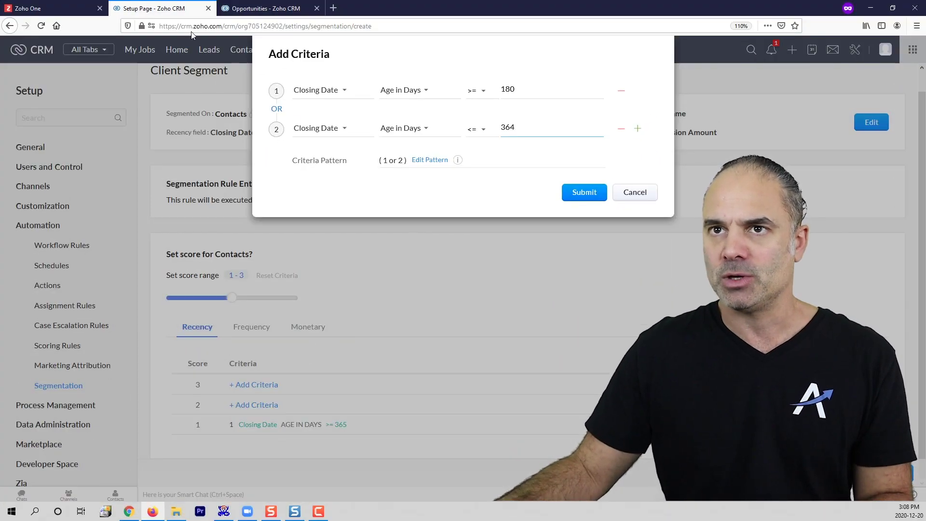
Step: Edit the Test Range custom view in the Opportunities browser tab and set its Age in Days value to 180
click(256, 8)
click(85, 81)
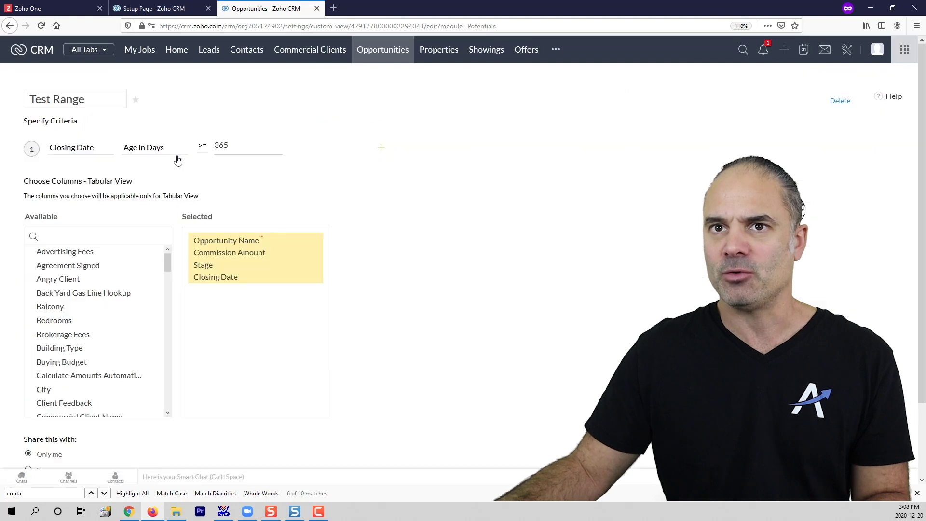
click(179, 11)
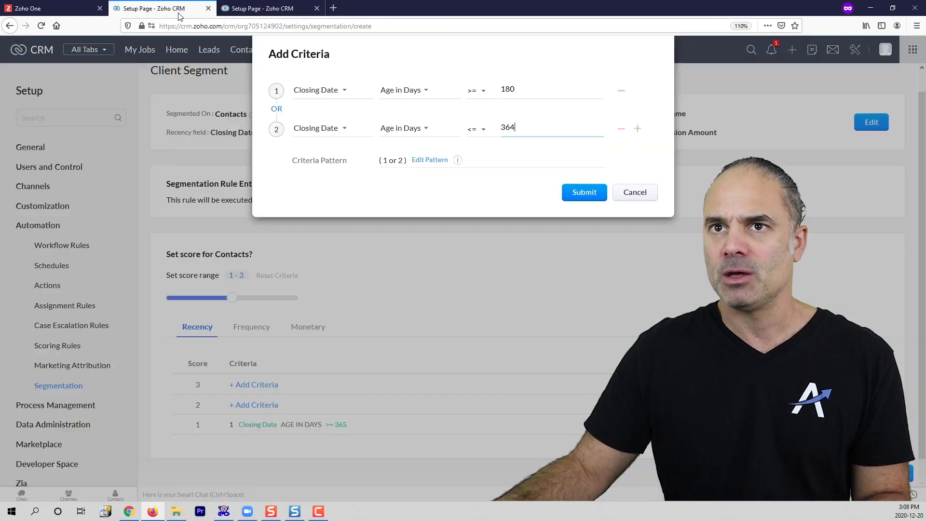
click(235, 12)
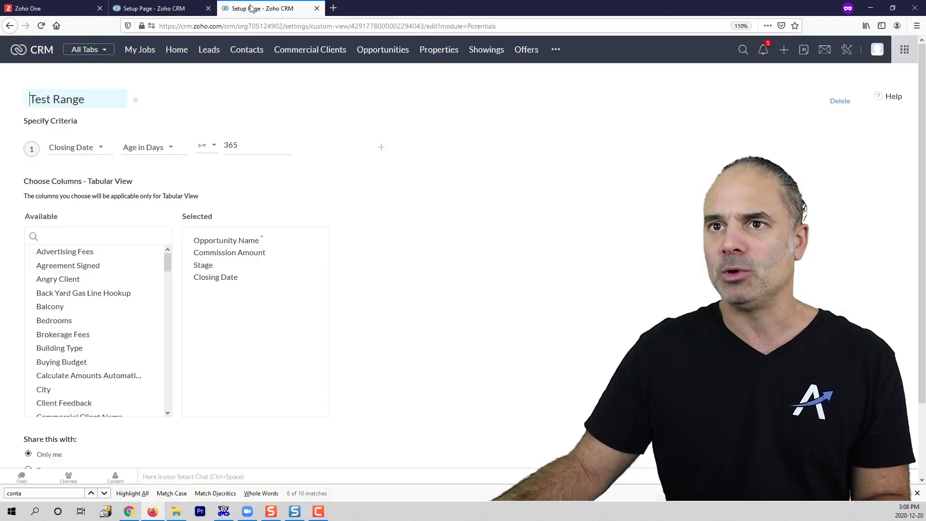
double_click(222, 143)
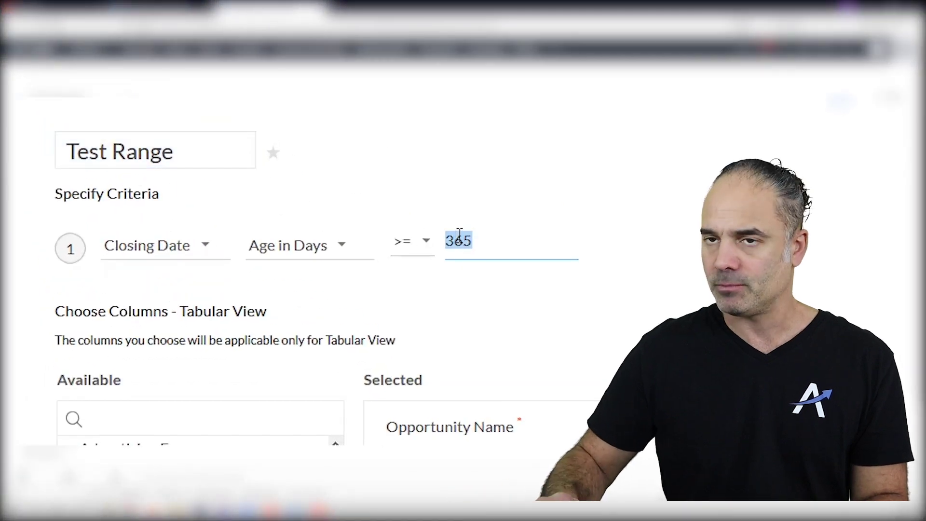
text(180)
Step: Add a second criterion on Closing Date to the Test Range view, joined with OR
click(748, 245)
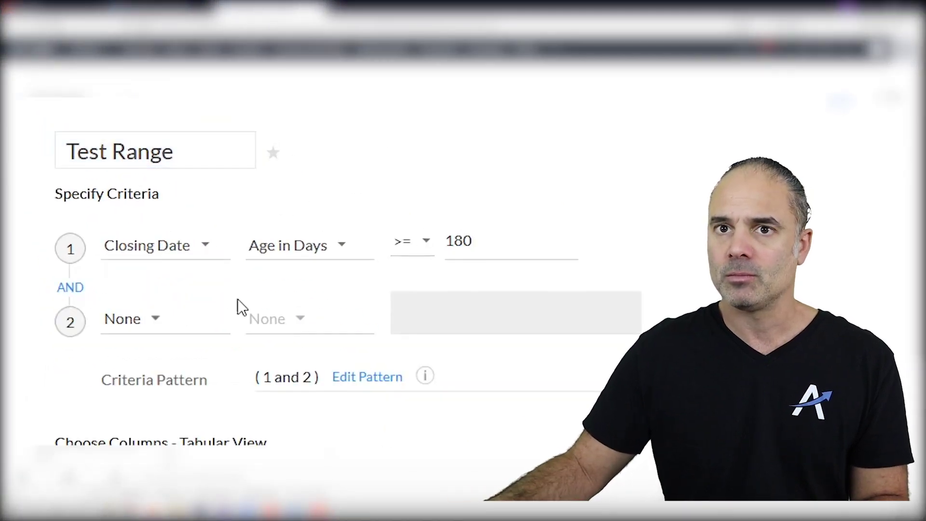
click(70, 287)
click(148, 323)
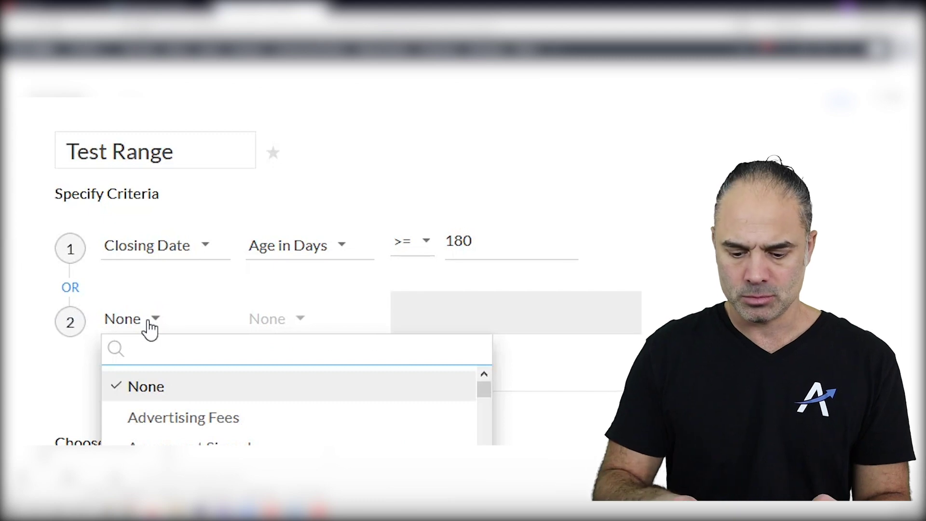
text(clos)
click(206, 393)
Step: Set the Test Range view's second criterion to Age in Days <= 364
click(316, 324)
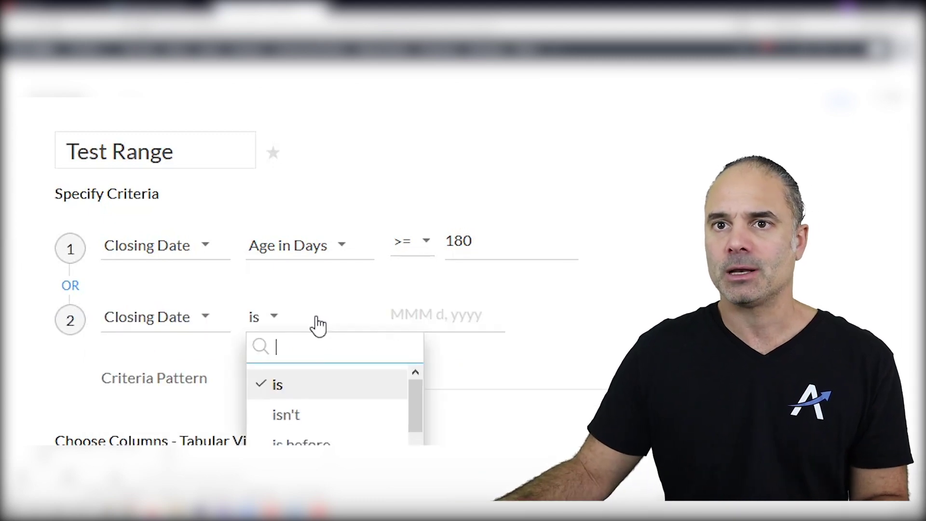
key(Down)
key(Down)
text(ag)
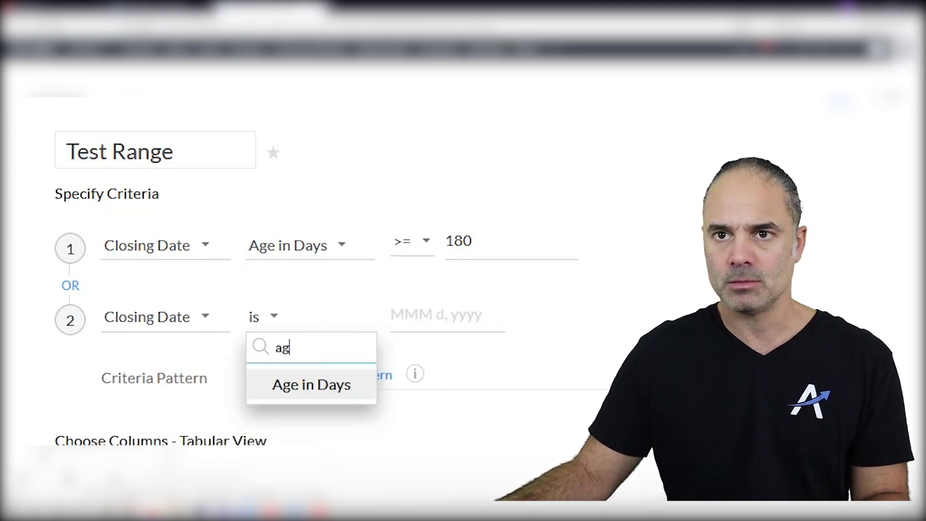
click(321, 394)
click(403, 318)
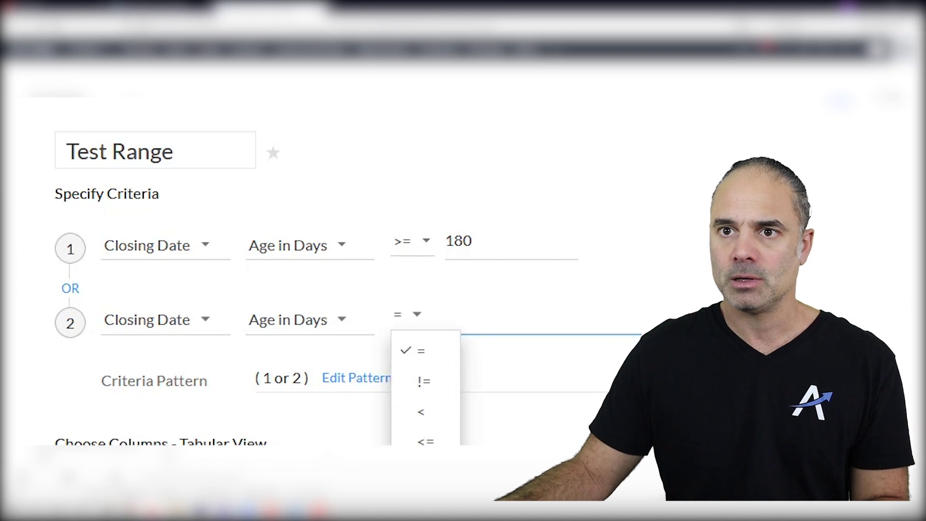
click(444, 438)
click(414, 321)
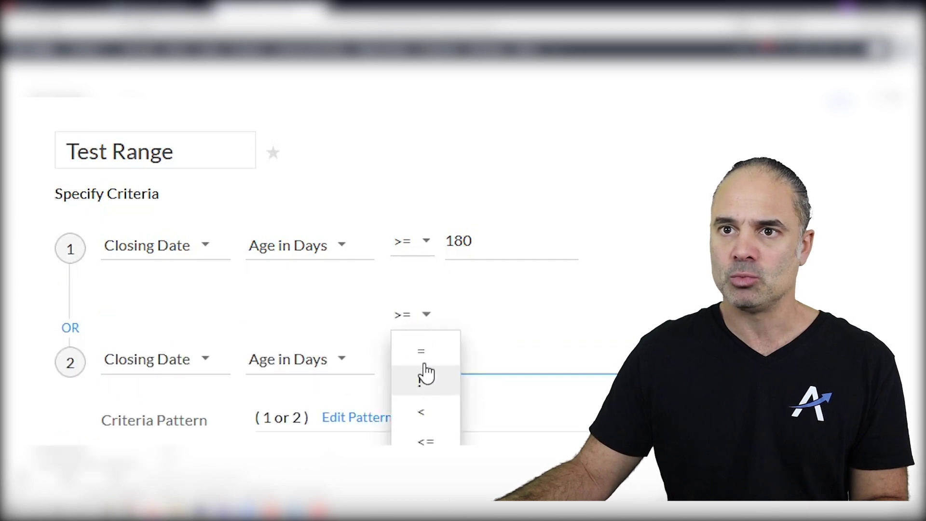
click(428, 440)
text(364)
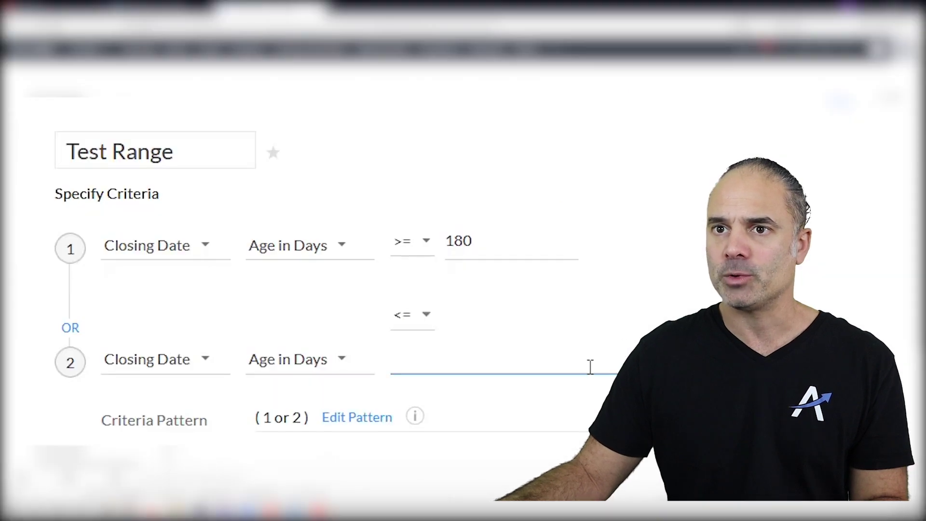
text(364)
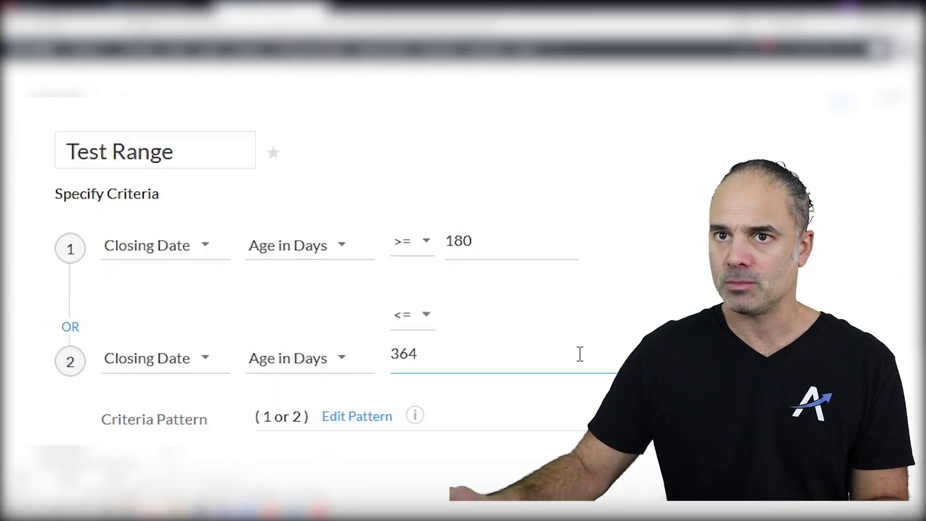
Step: Save the edited Test Range view and check the closing dates of the first opportunities listed
key(Tab)
scroll(138, 393, down, 4)
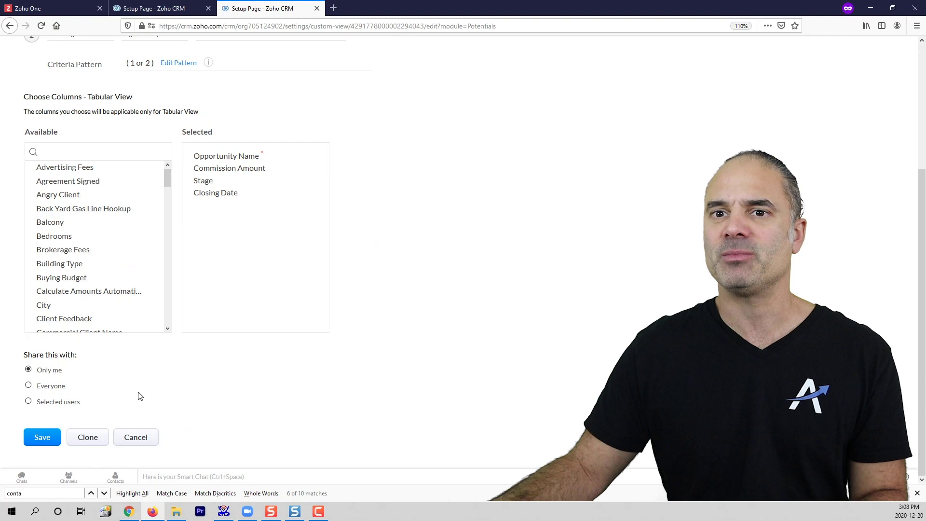
click(52, 438)
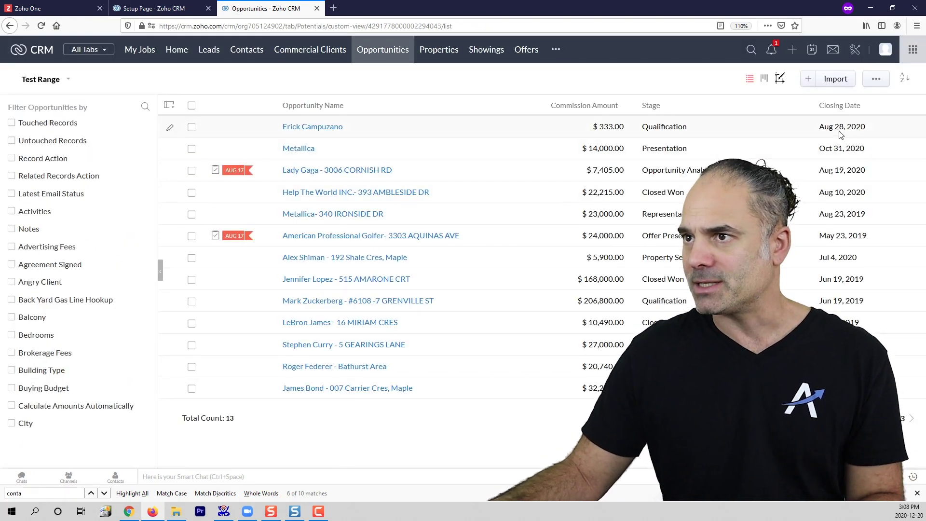
drag(819, 127, 856, 133)
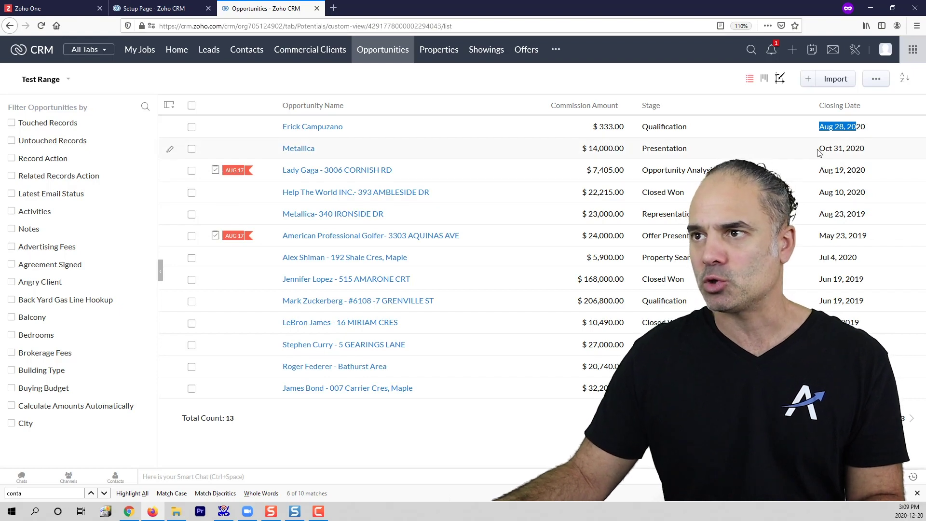
drag(818, 150, 852, 148)
Step: Switch the score 2 recency conditions in the Client Segment from OR to AND and submit them
click(159, 8)
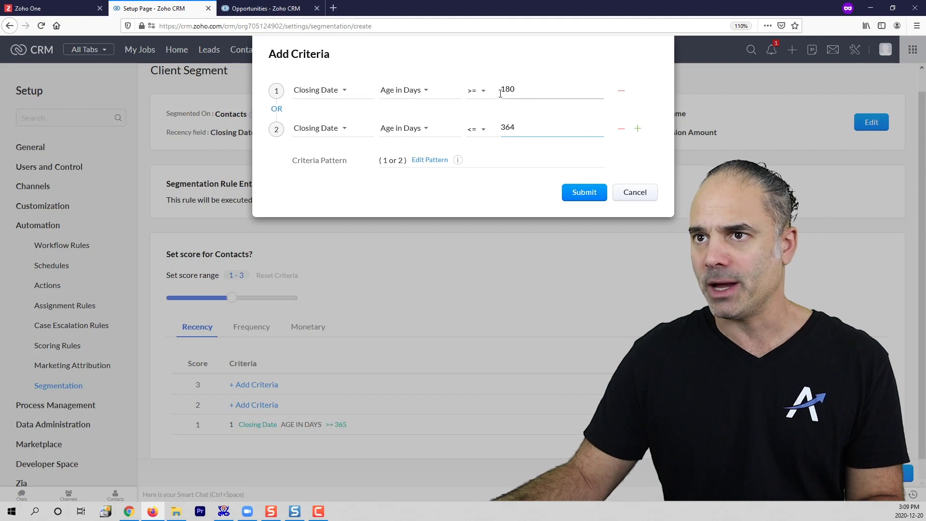
click(278, 111)
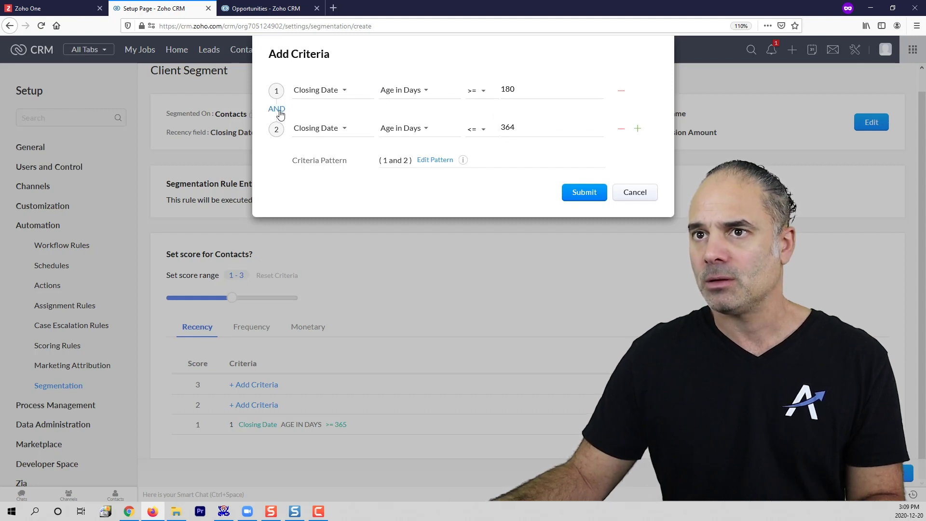
click(586, 193)
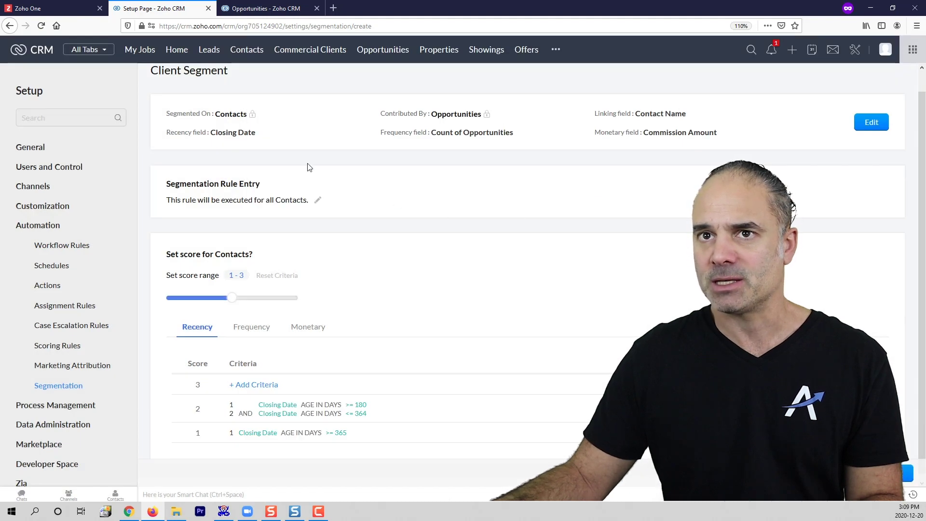
Step: Switch the Test Range view's two Closing Date criteria from OR to AND and save the view
key(ctrl+Tab)
click(89, 81)
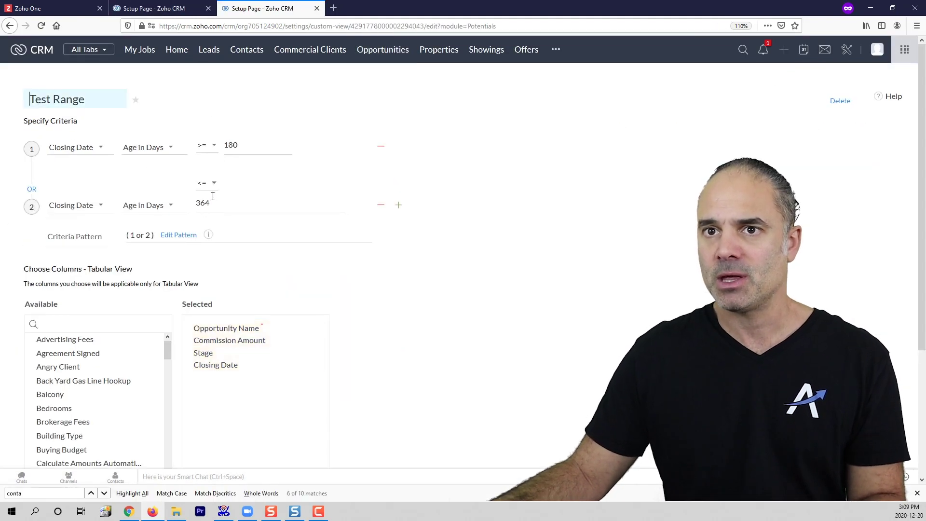
click(32, 190)
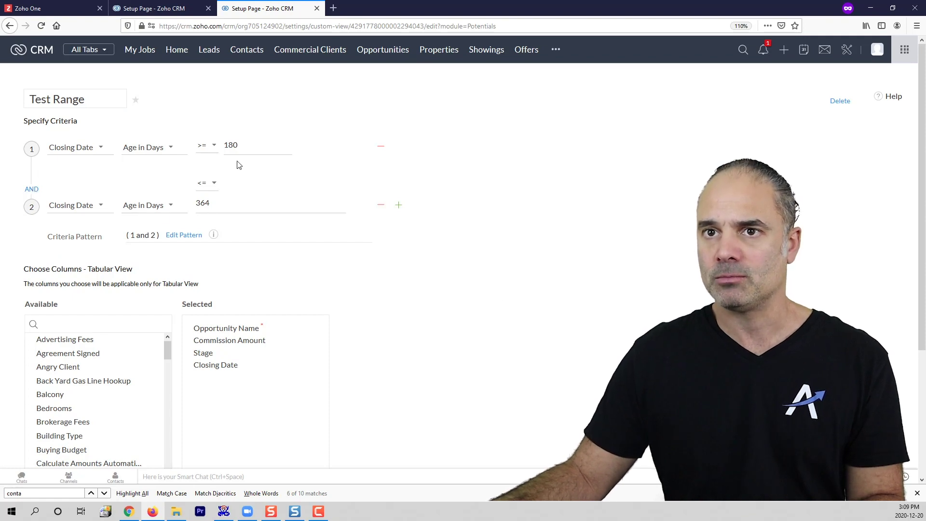
scroll(298, 405, down, 5)
click(45, 440)
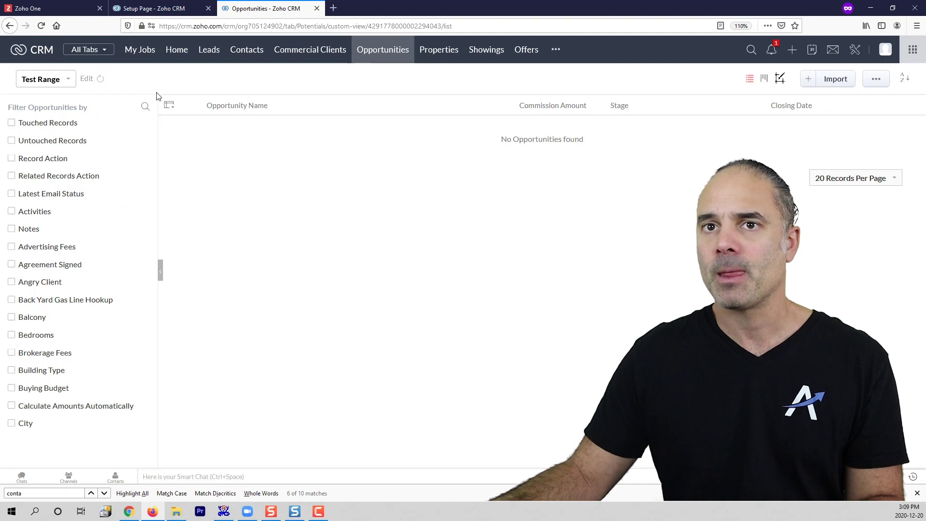
Step: From the All Opportunities view, open the LeBron James opportunity and set its Closing Date to Apr 9, 2020
click(57, 82)
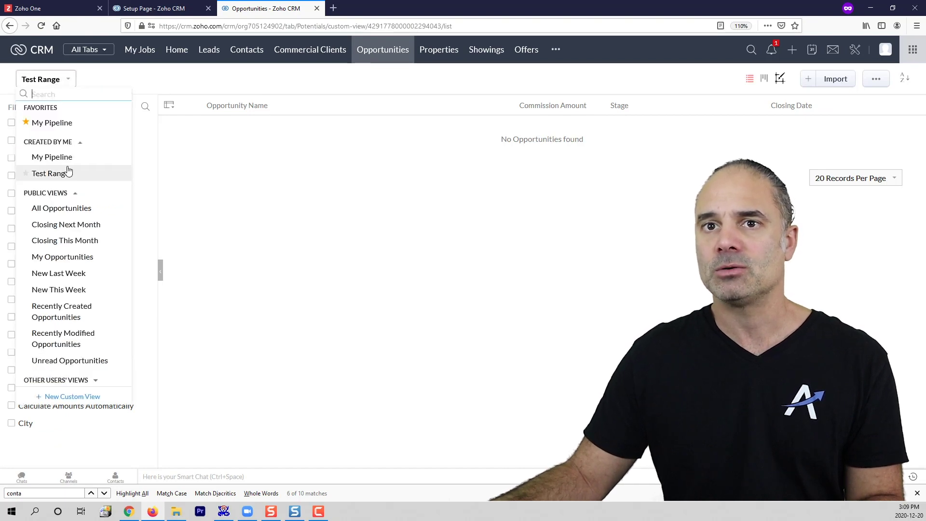
click(91, 214)
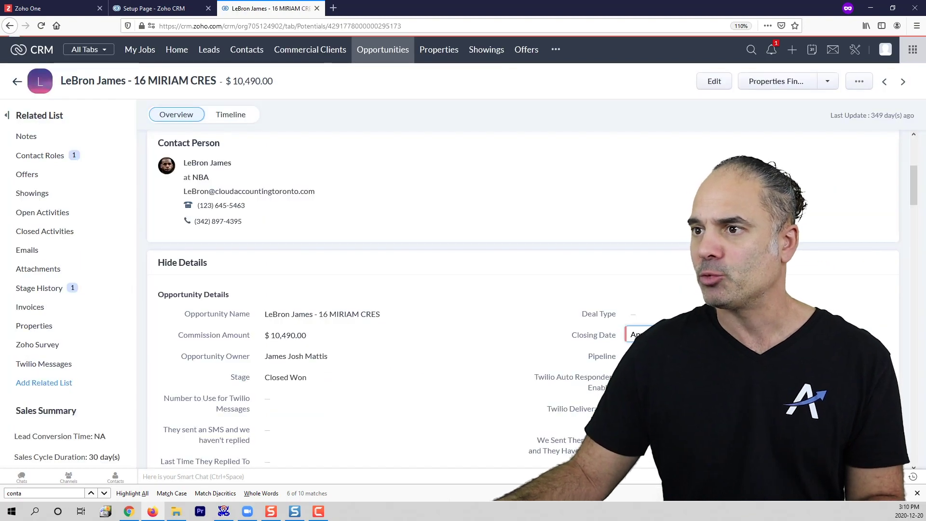
key(Return)
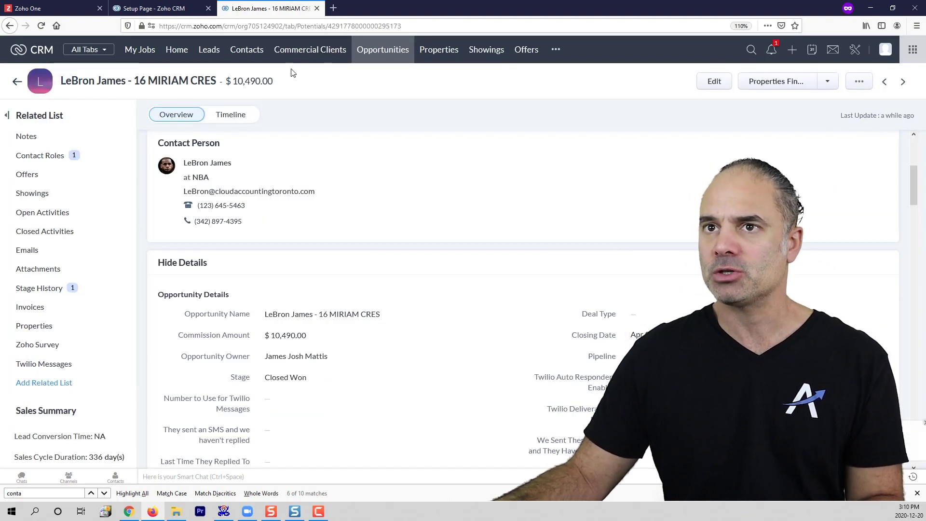
Step: Return to the opportunities list and check which records the Test Range view includes
click(383, 49)
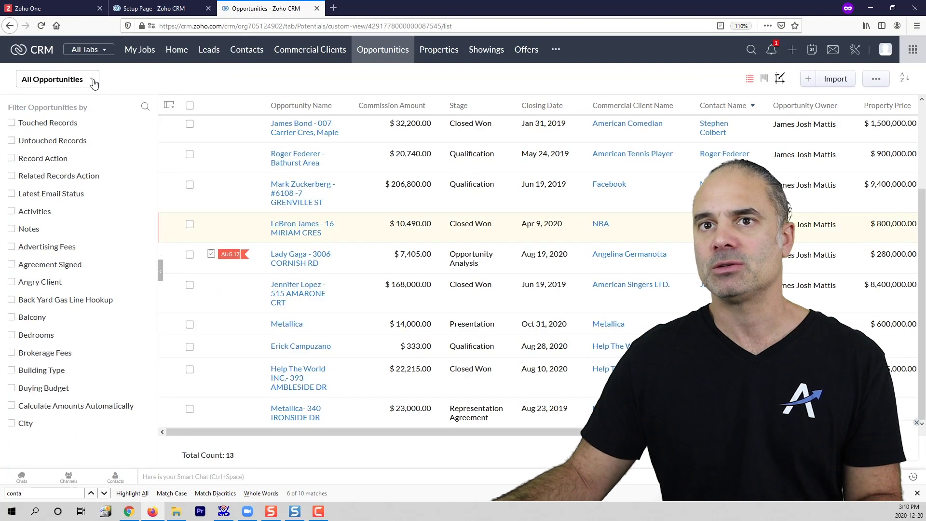
click(92, 80)
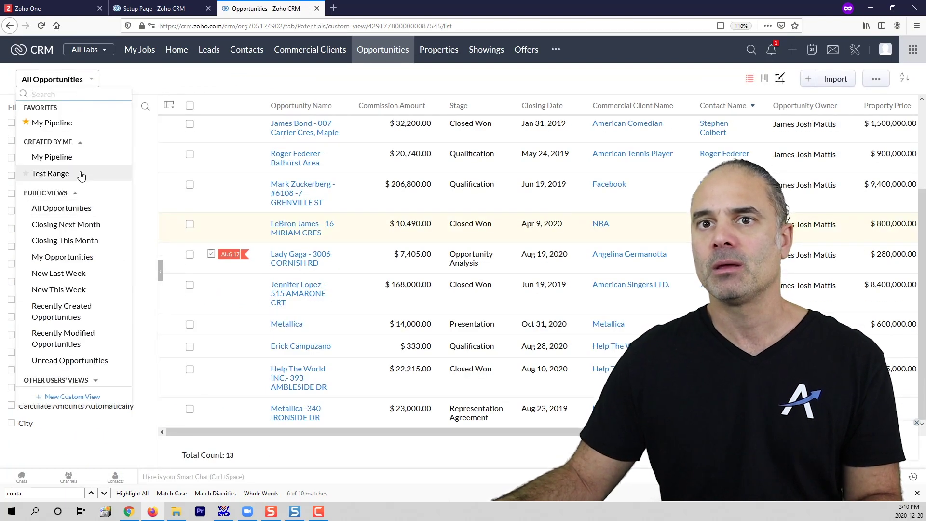
click(75, 175)
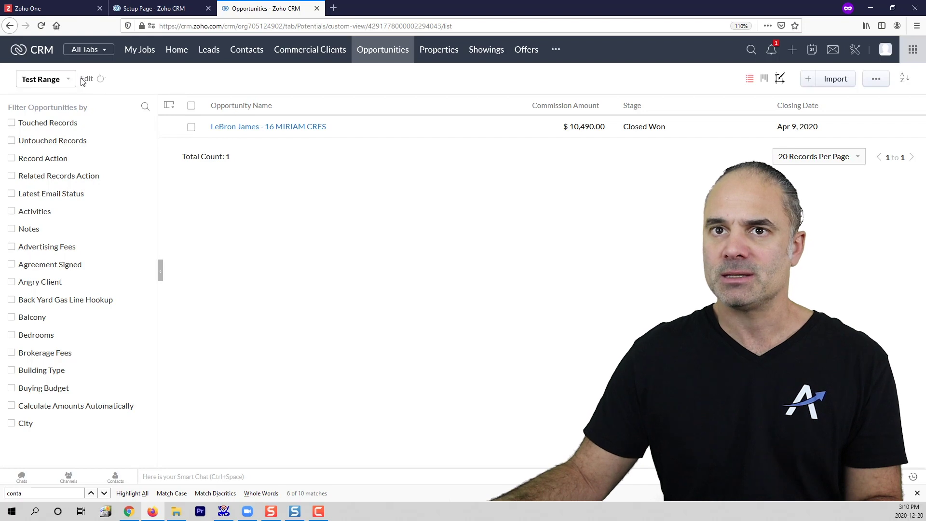
Step: Compare the Test Range view's Closing Date criteria with the score 2 recency conditions in the Client Segment
click(87, 79)
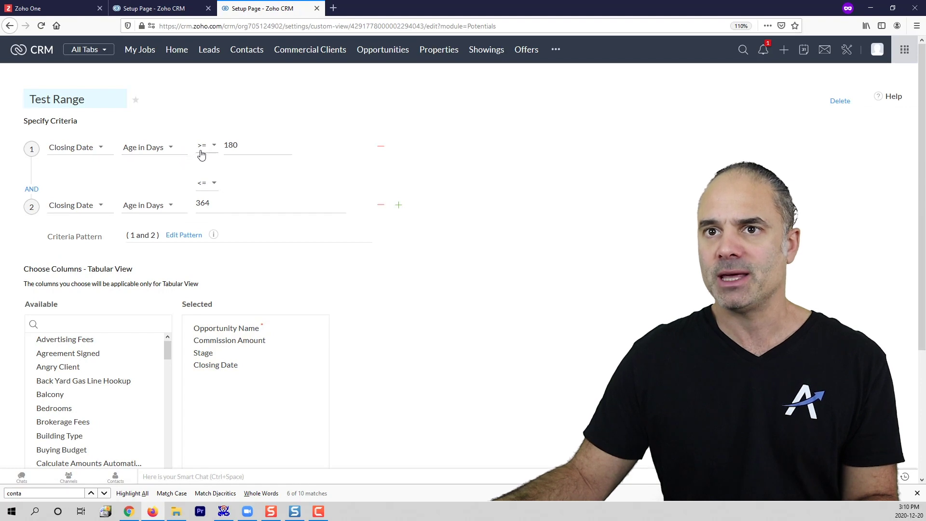
click(153, 9)
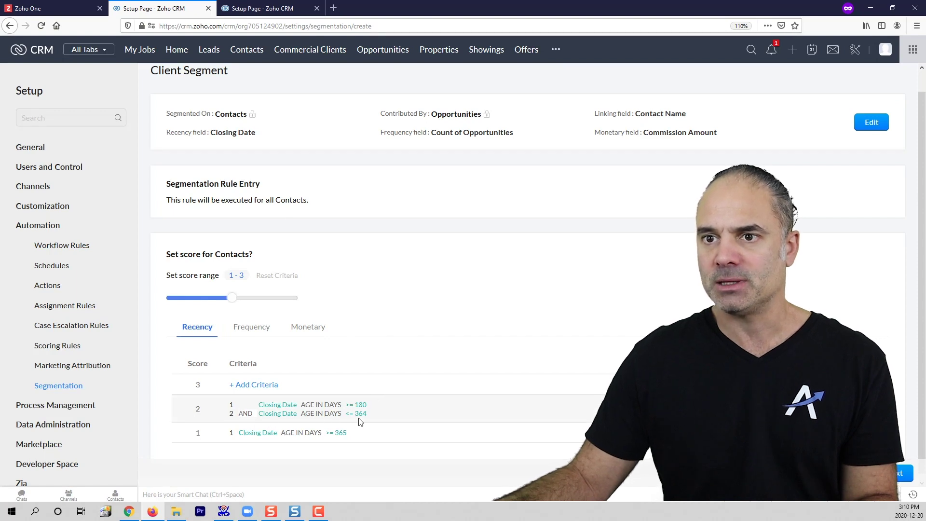
click(258, 10)
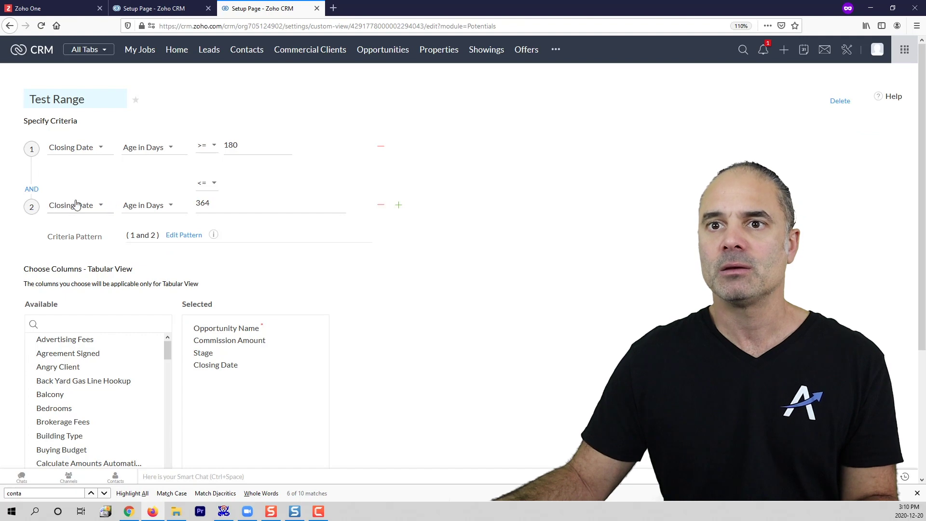
click(174, 9)
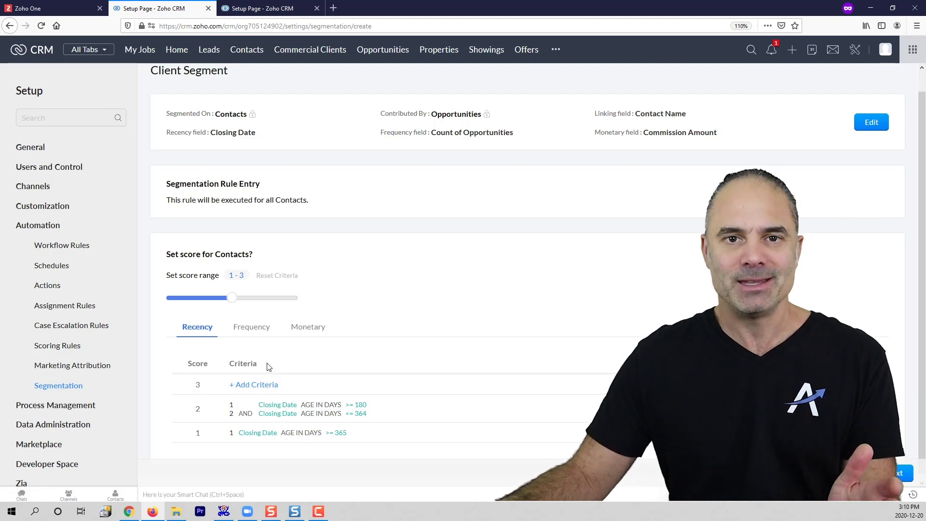
Step: Add a score 3 recency criterion of Closing Date Age in Days <= 179 to the Client Segment and submit it
click(262, 385)
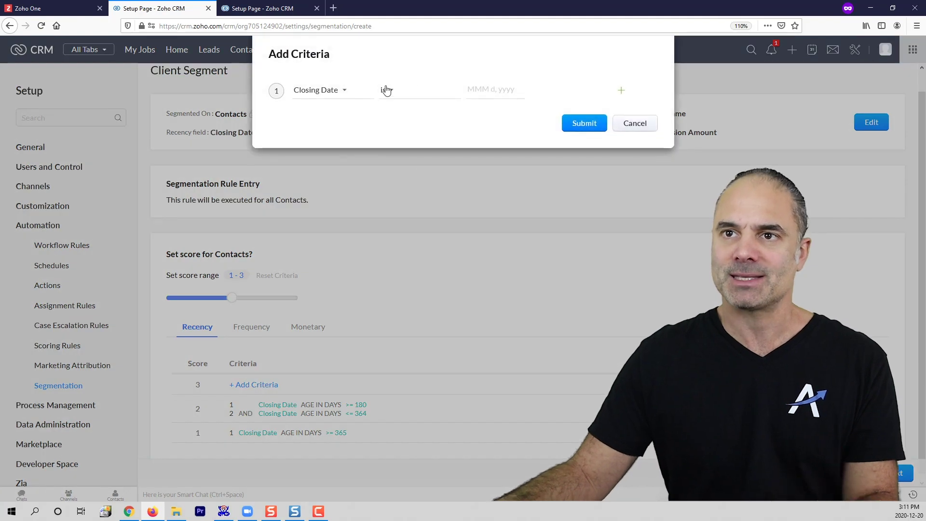
click(407, 94)
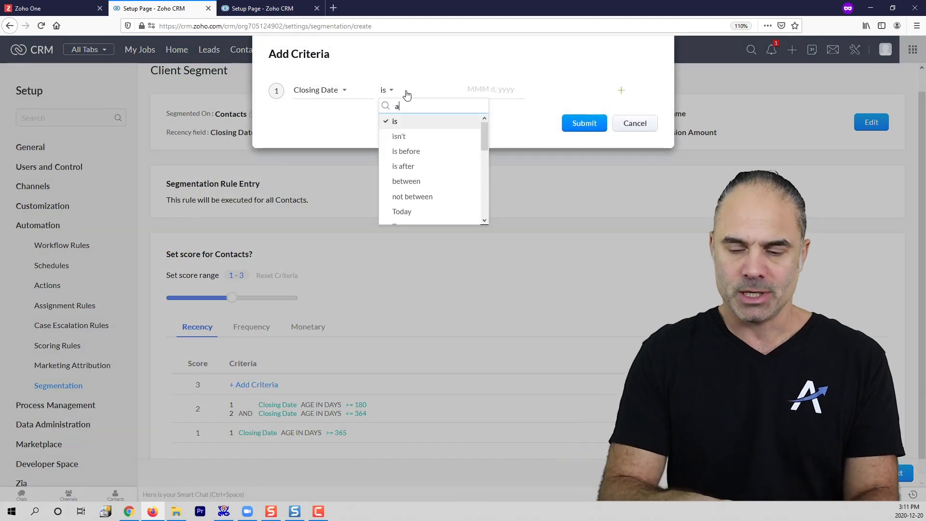
text(ages)
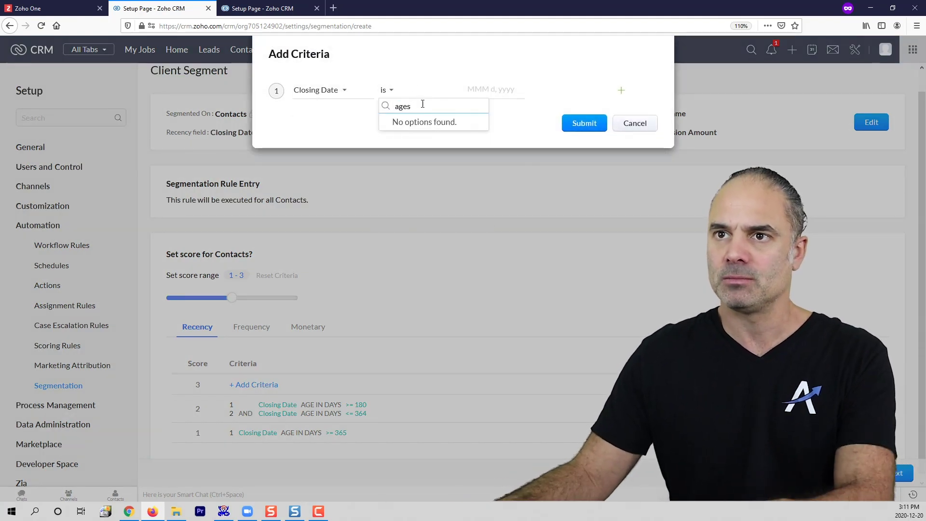
key(BackSpace)
click(424, 122)
click(490, 97)
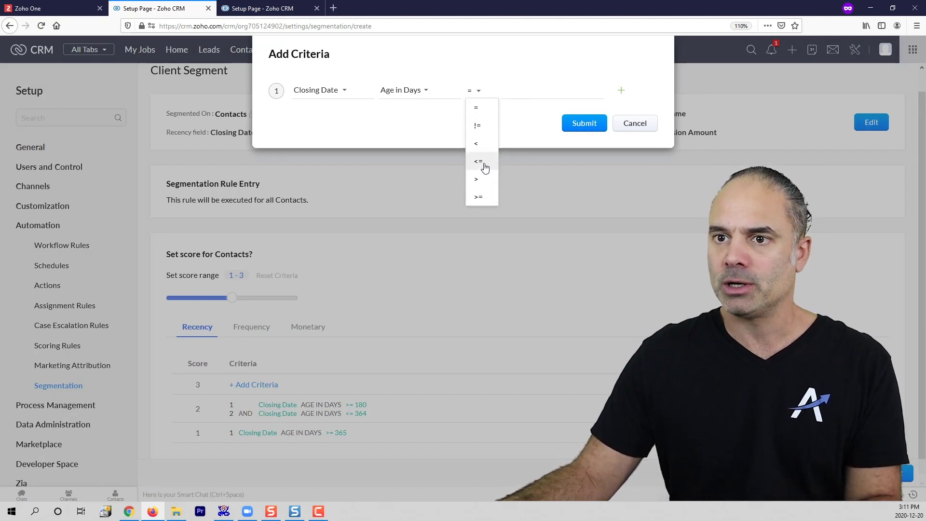
click(485, 162)
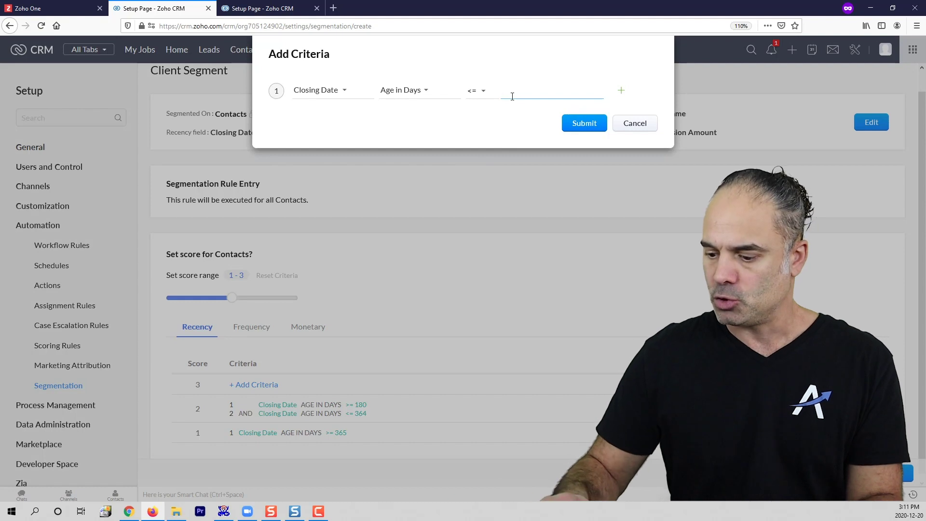
text(179)
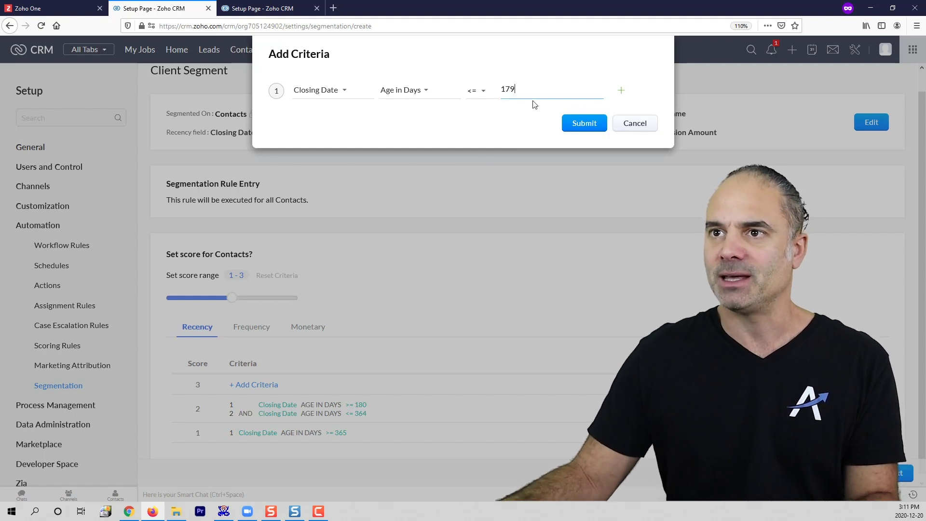
click(585, 123)
Step: Remove the Test Range view's second criterion, set the remaining one to Closing Date Age in Days <= 179, and save the view
key(ctrl+Tab)
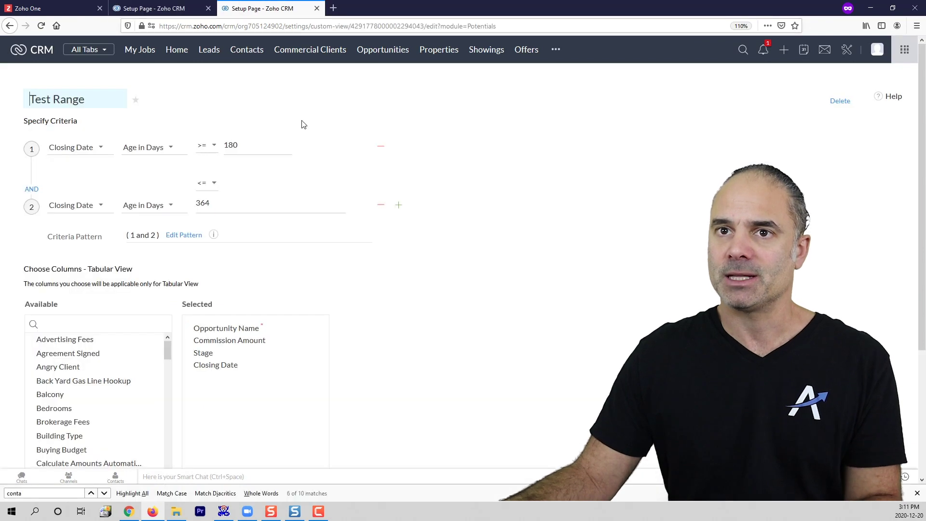
click(382, 205)
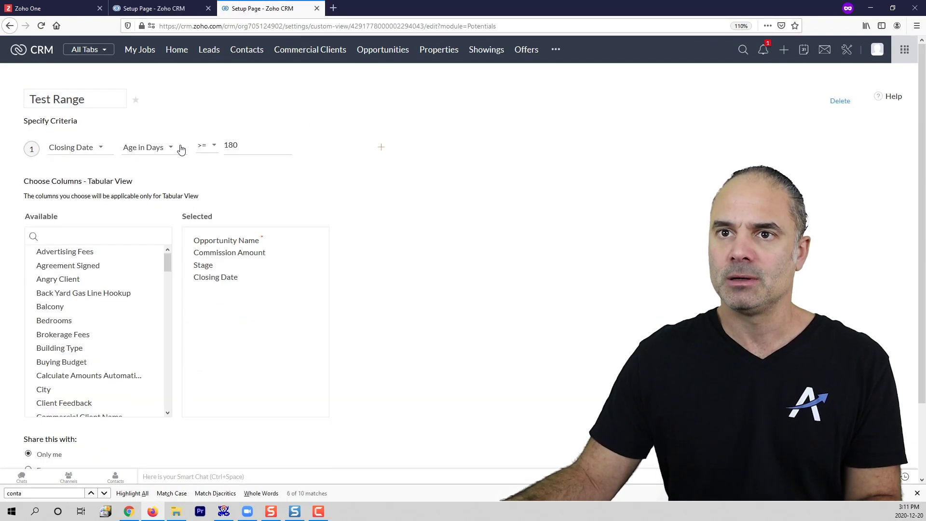
click(207, 147)
click(215, 211)
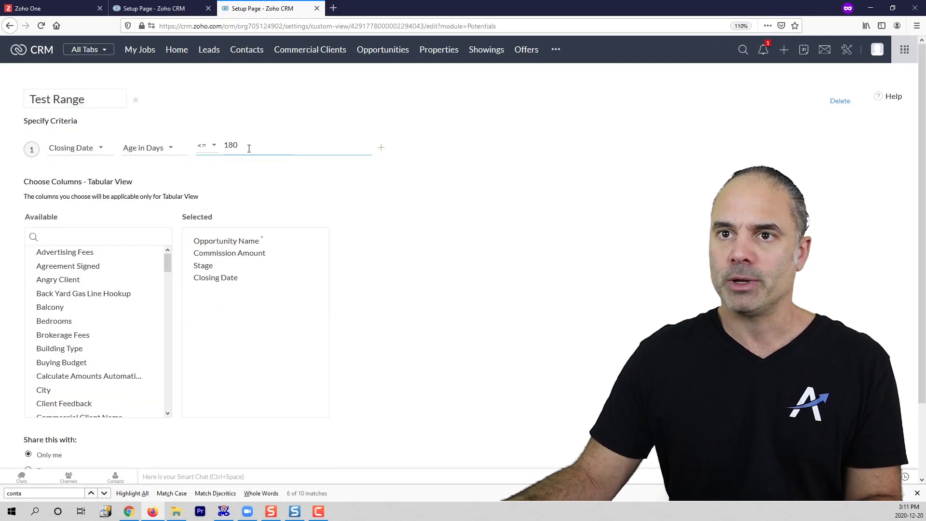
text(179)
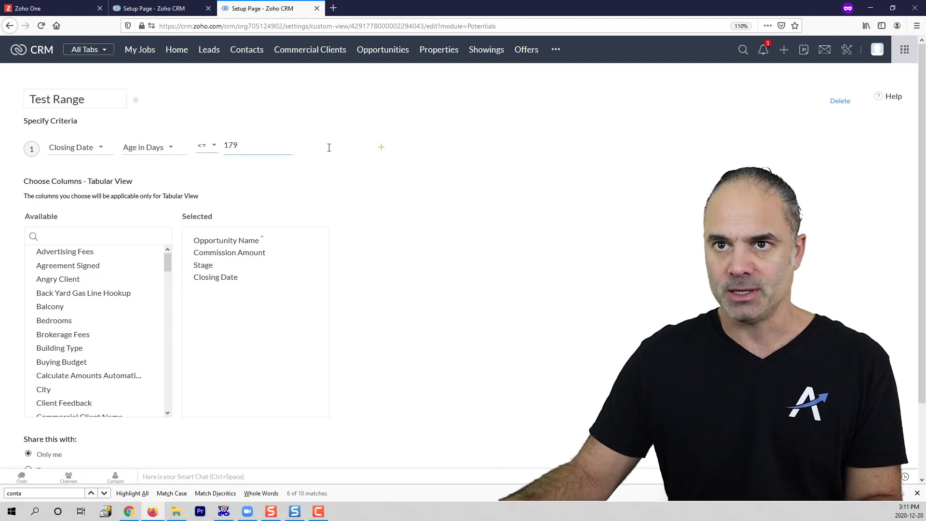
click(353, 296)
scroll(354, 296, down, 2)
click(38, 437)
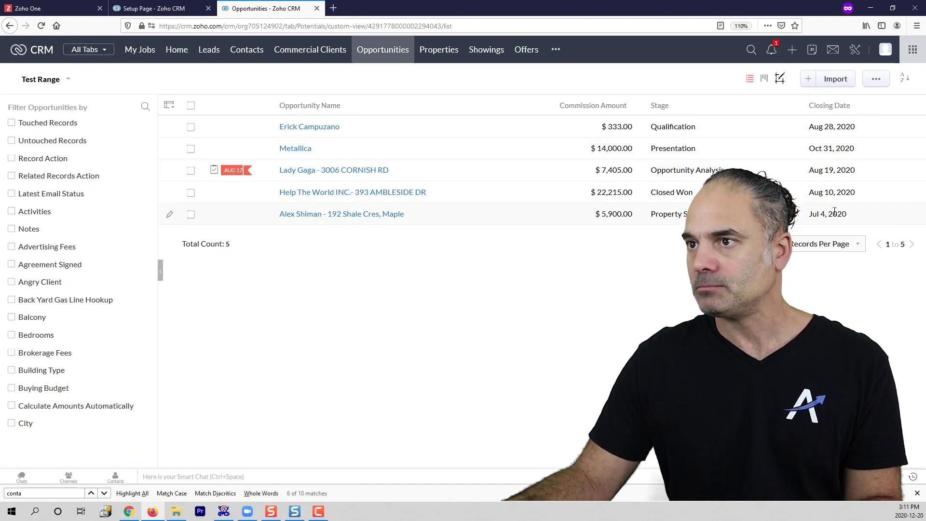
Step: Add a score 1 frequency criterion of Count of Opportunities <= 0 to the Client Segment, submit it, and review the frequency criteria
click(180, 10)
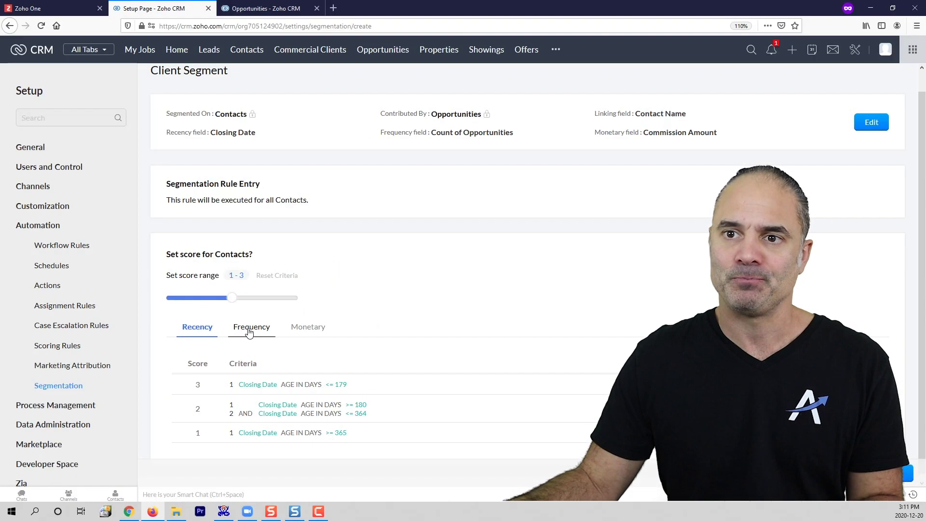
click(219, 181)
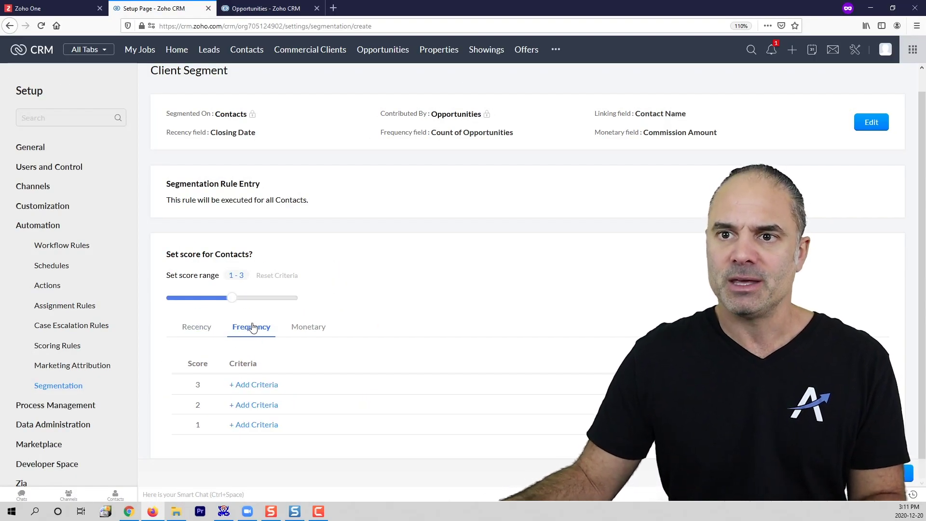
click(262, 428)
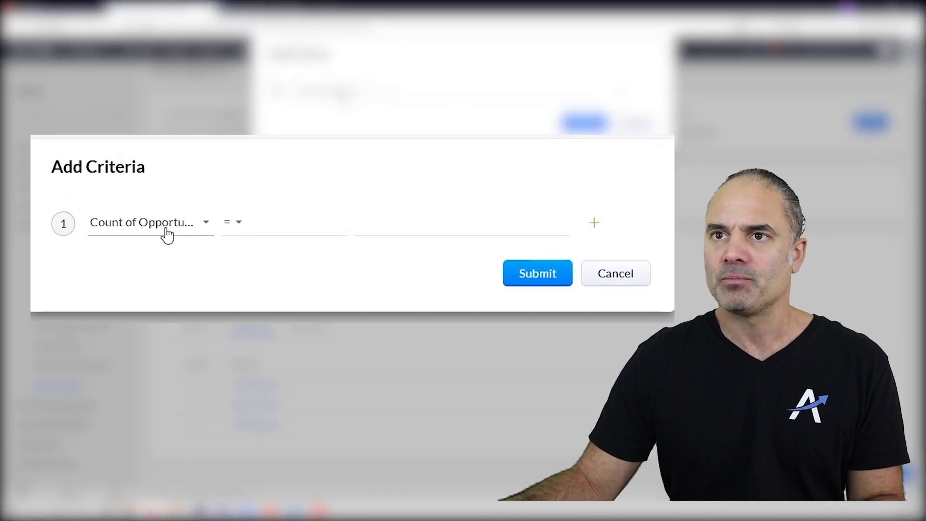
click(235, 226)
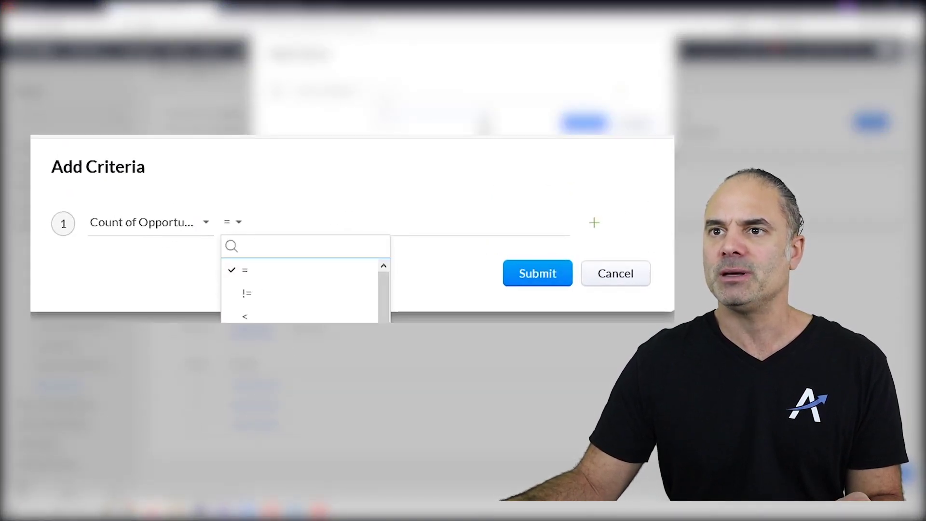
key(Down)
key(Down)
key(Down)
key(Return)
click(447, 224)
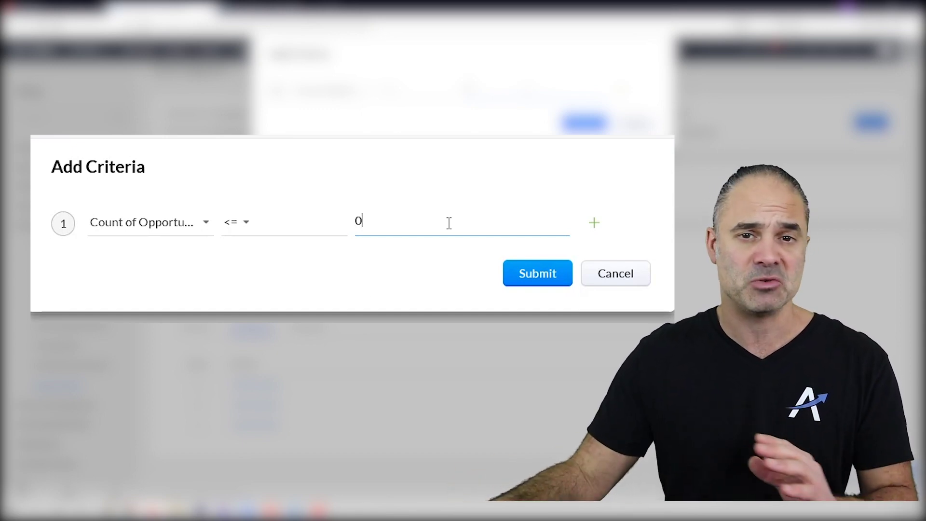
click(533, 278)
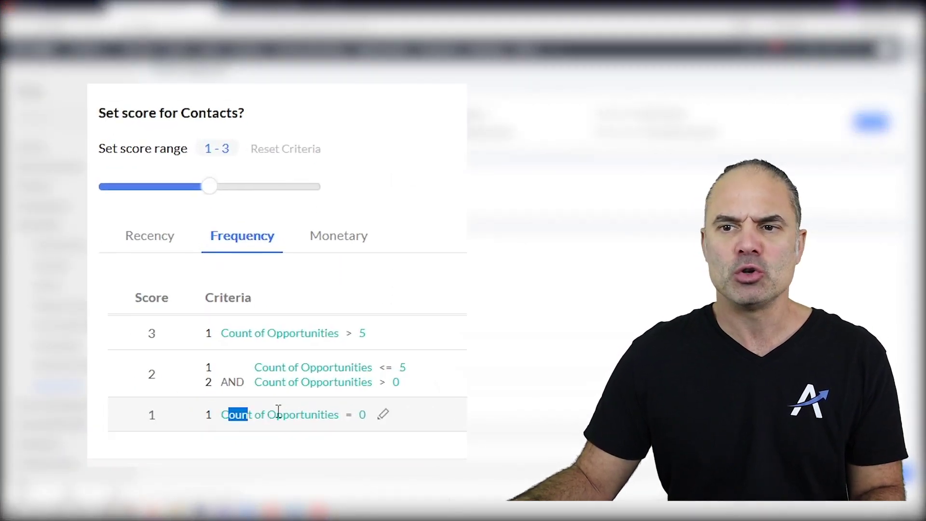
drag(279, 410, 353, 410)
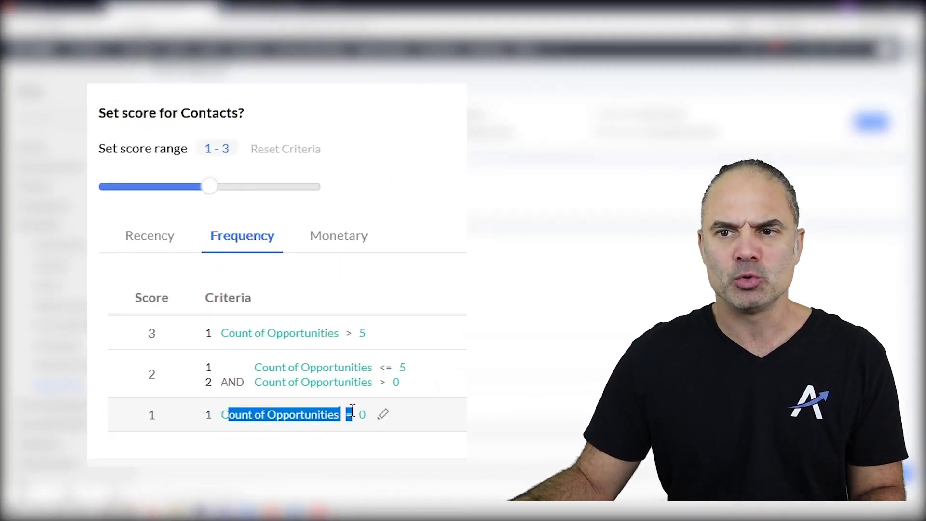
click(362, 441)
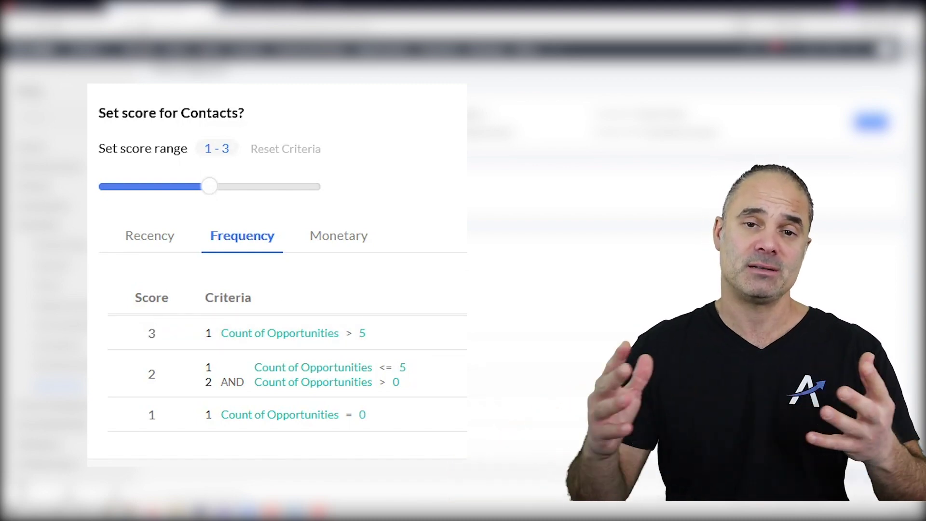
Step: Add a score 1 monetary criterion of Commission Amount < 5000 to the Client Segment and submit it
click(349, 241)
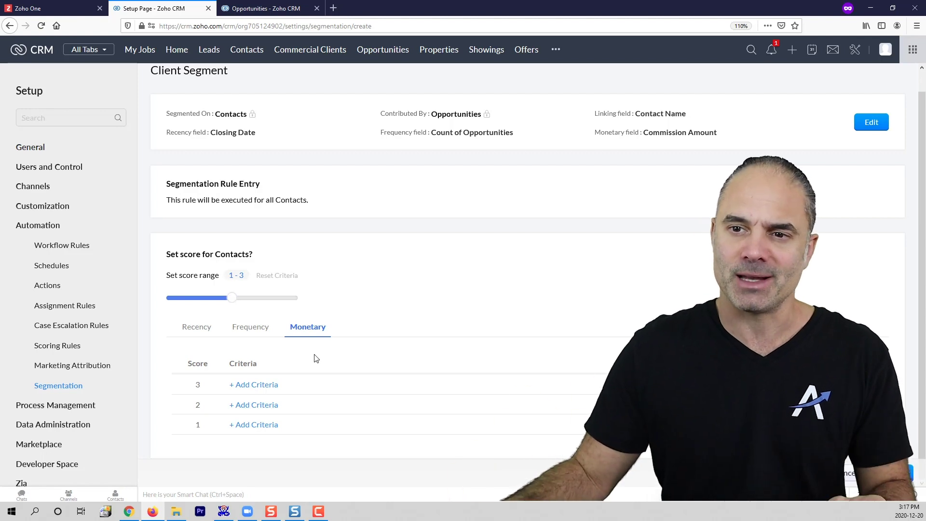
click(261, 427)
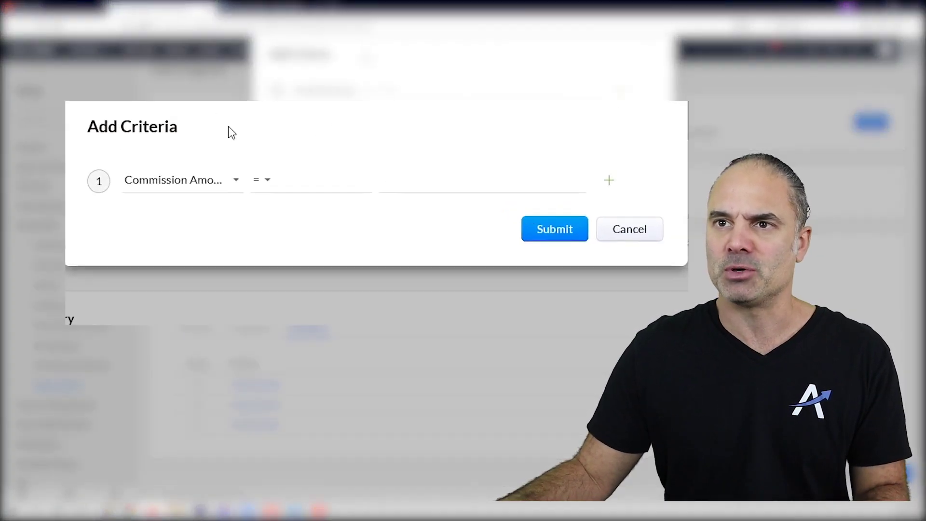
click(234, 210)
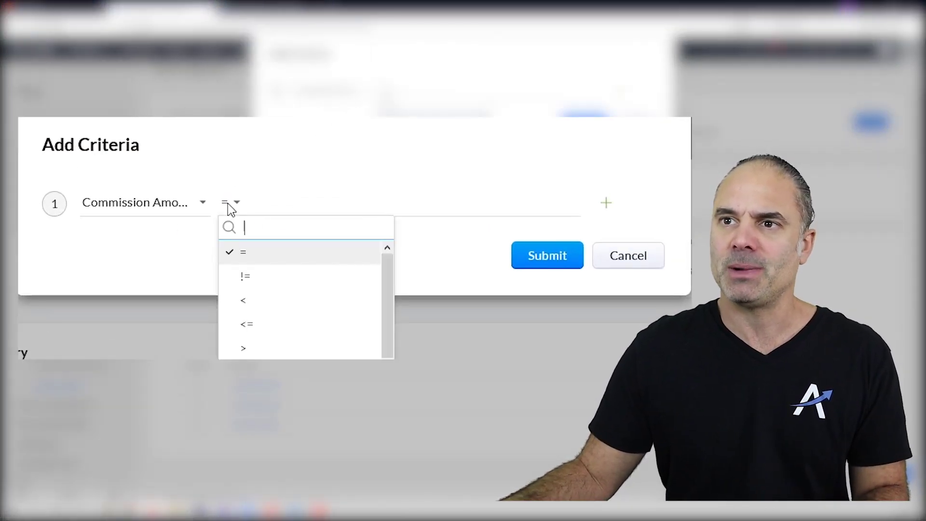
click(263, 304)
click(502, 198)
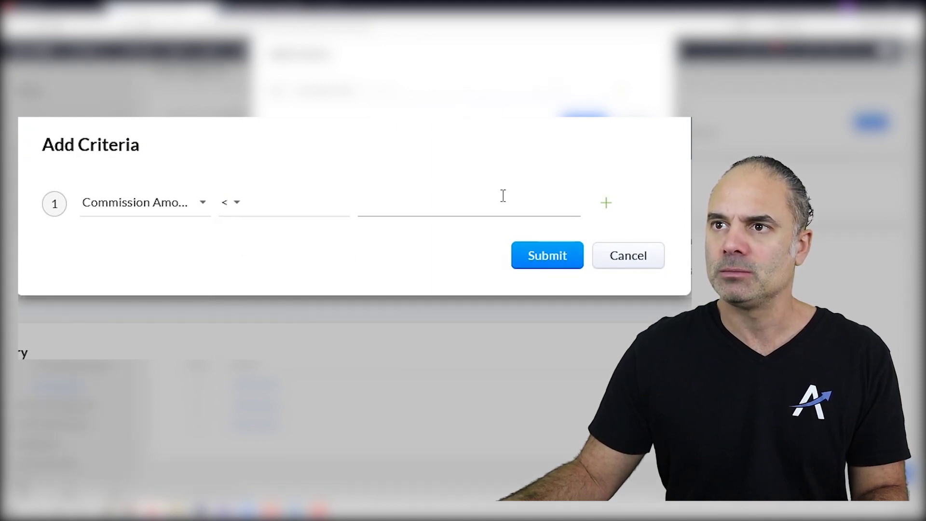
text(50)
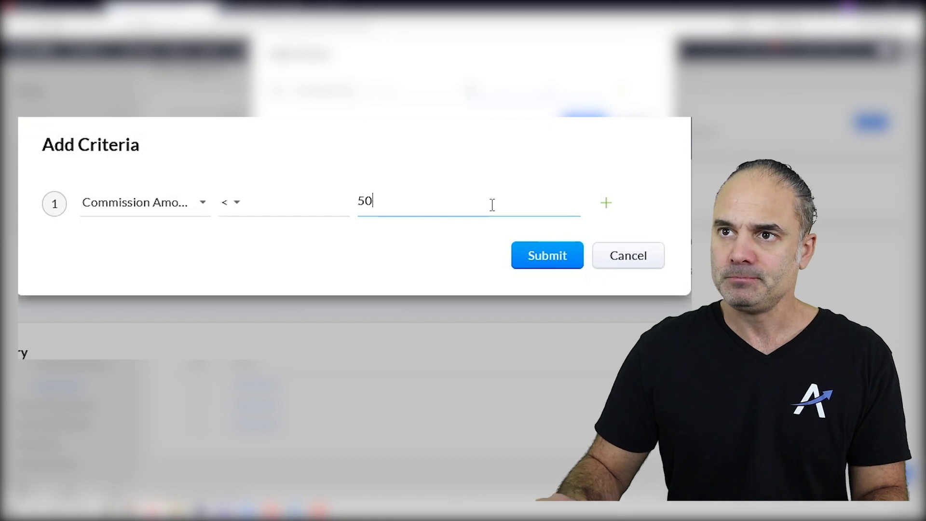
text(00)
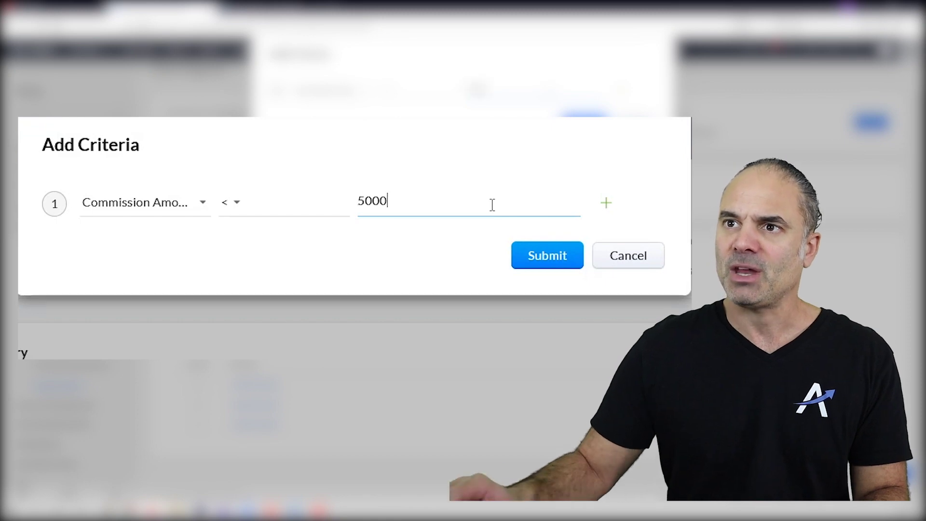
click(553, 263)
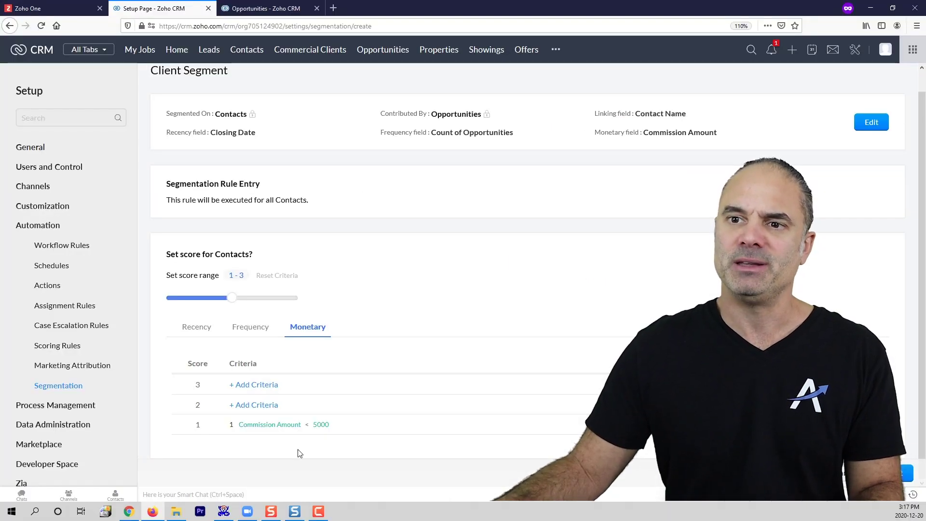
Step: Start the score 2 monetary criteria with a first condition of Commission Amount > 5000
click(259, 409)
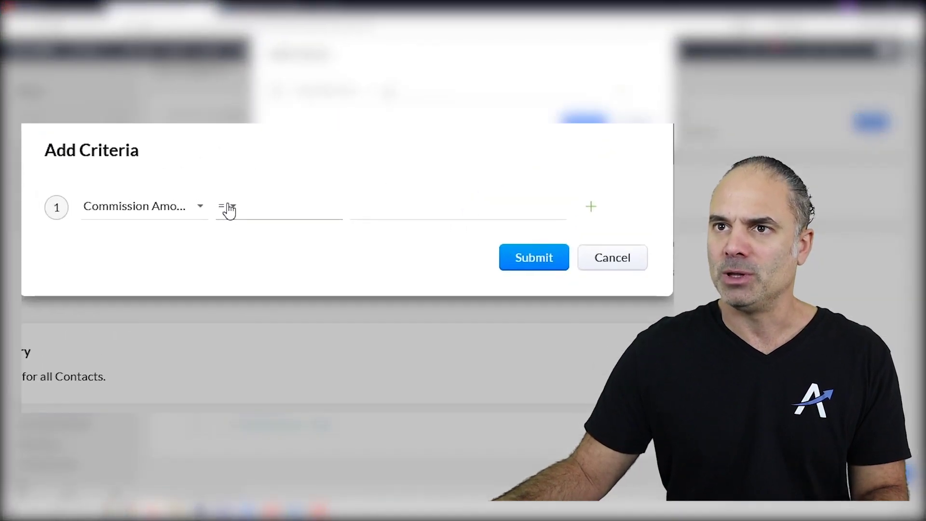
click(385, 85)
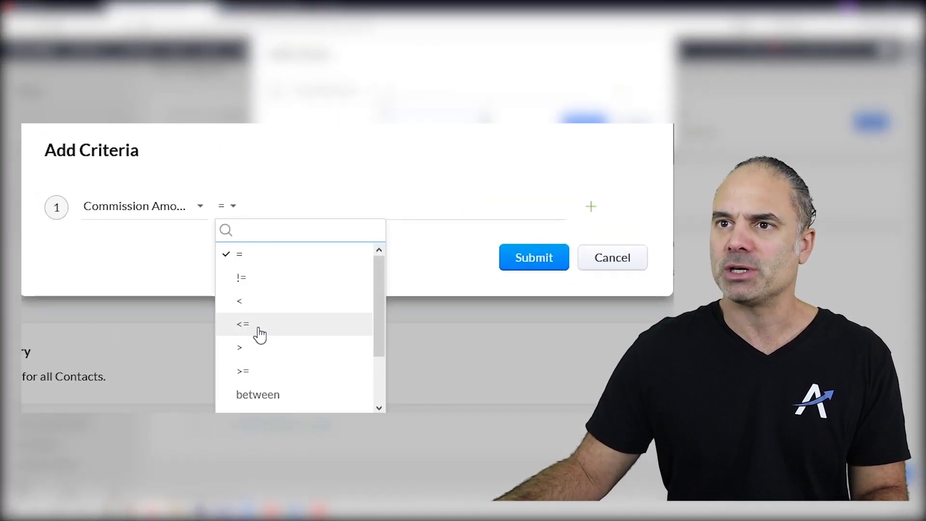
click(261, 301)
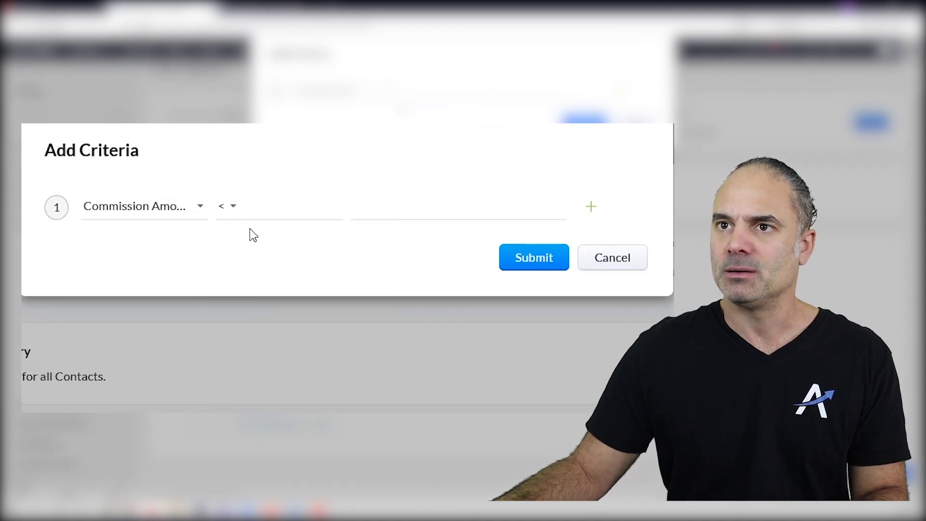
click(233, 206)
click(239, 207)
click(240, 206)
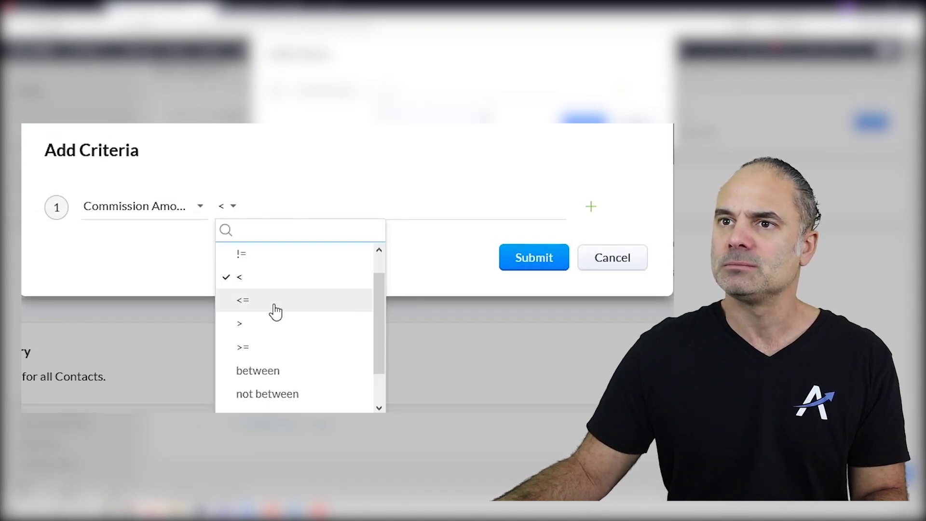
click(268, 324)
click(407, 206)
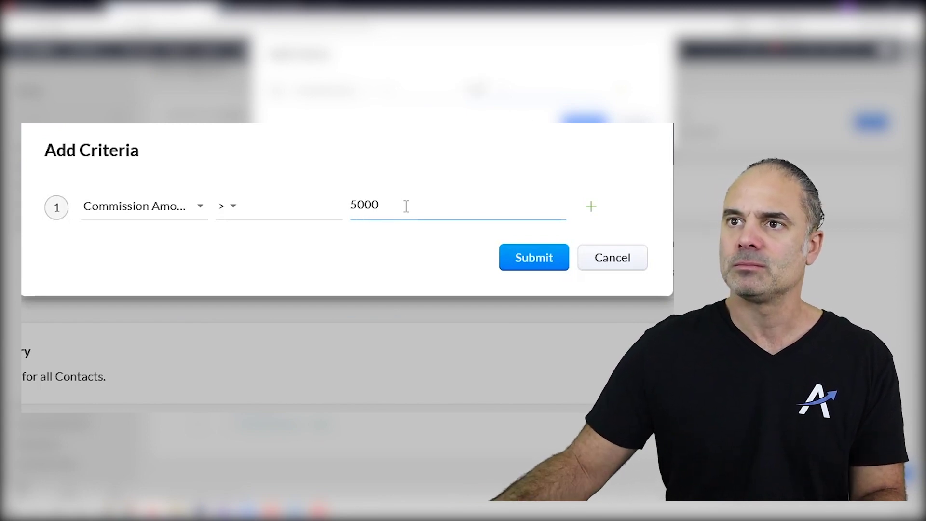
text(5000)
Step: Add a second score 2 condition of Commission Amount < 50000, joined with AND, and submit the criteria
click(593, 211)
click(145, 267)
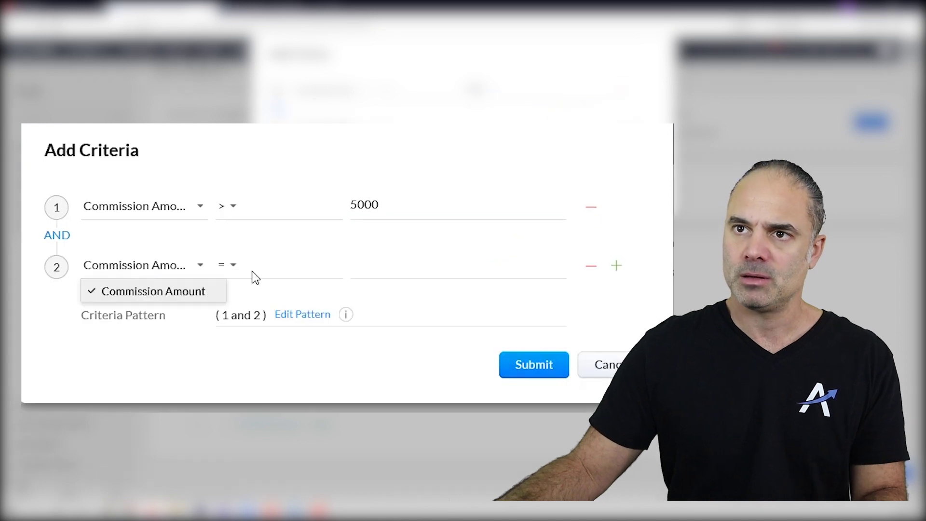
click(225, 276)
click(242, 277)
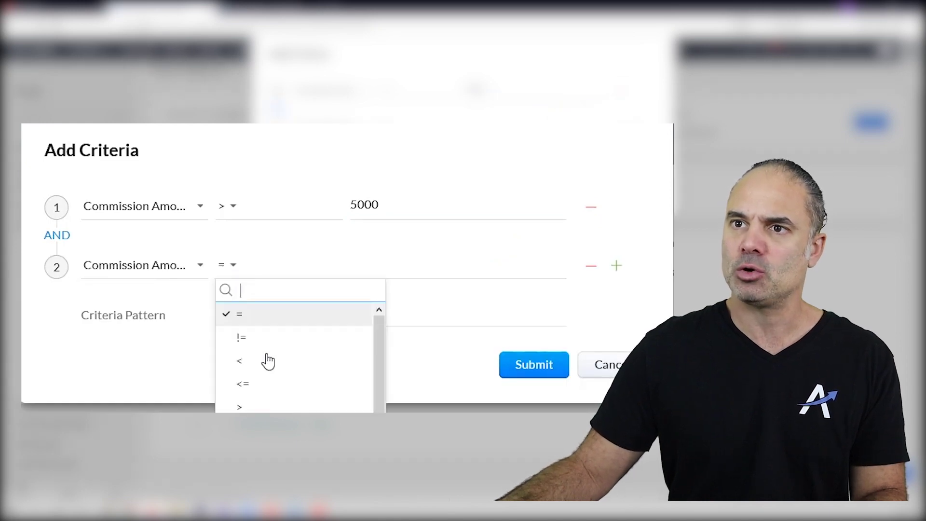
click(263, 387)
click(426, 268)
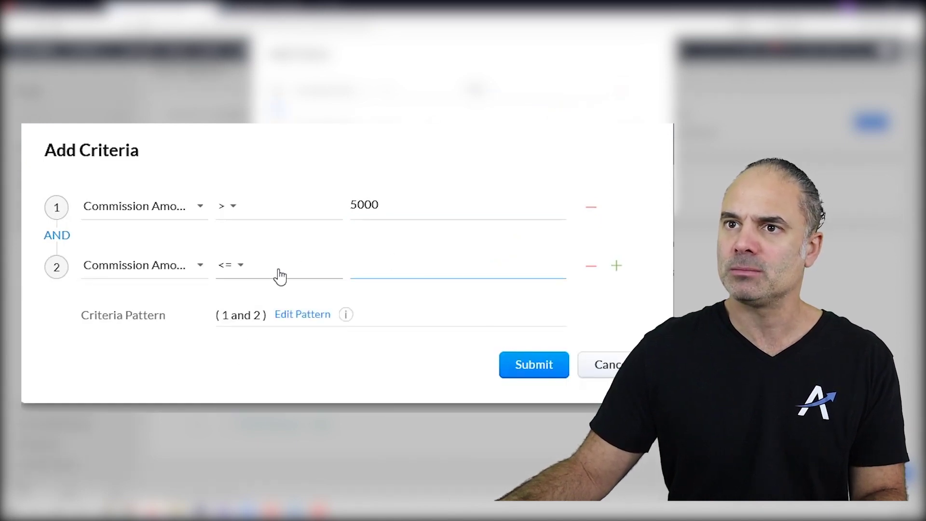
click(242, 273)
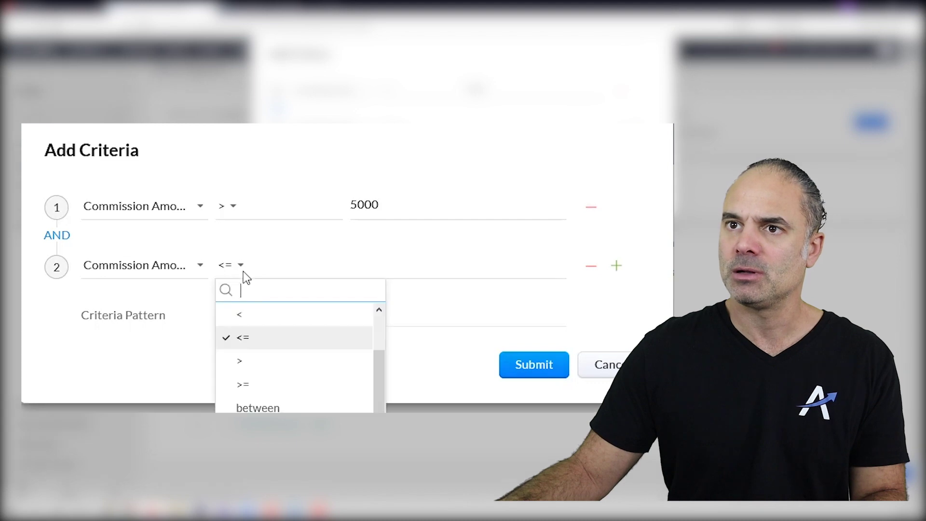
click(258, 317)
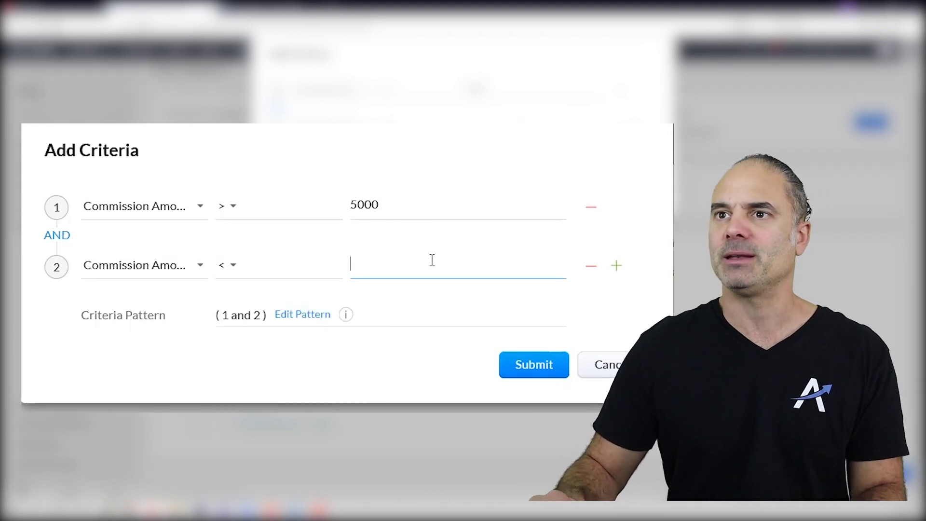
text(50000)
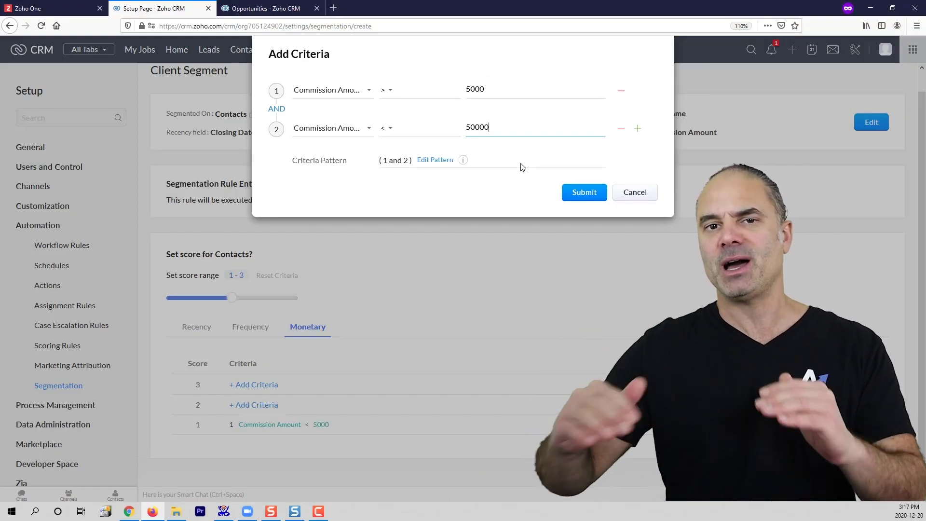
click(584, 193)
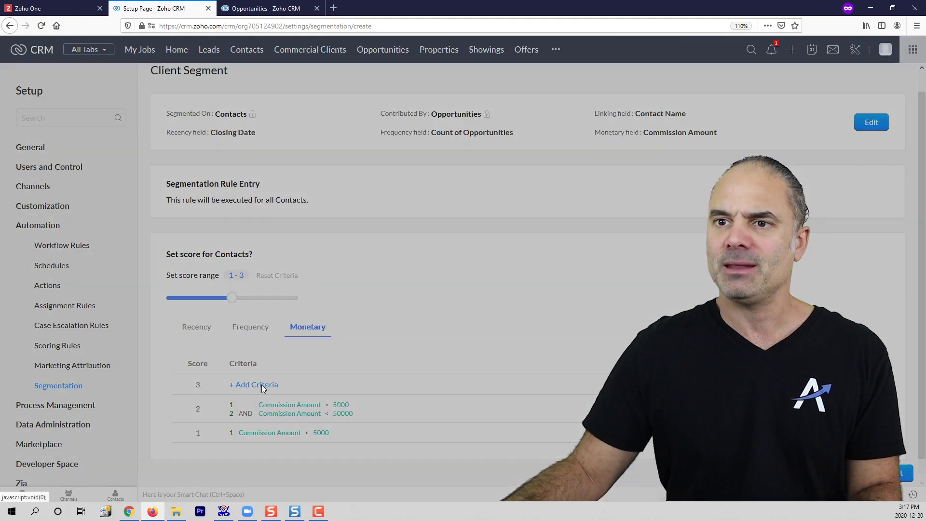
Step: Add a score 3 monetary criterion of Commission Amount > 50000 to the Client Segment and submit it
click(261, 385)
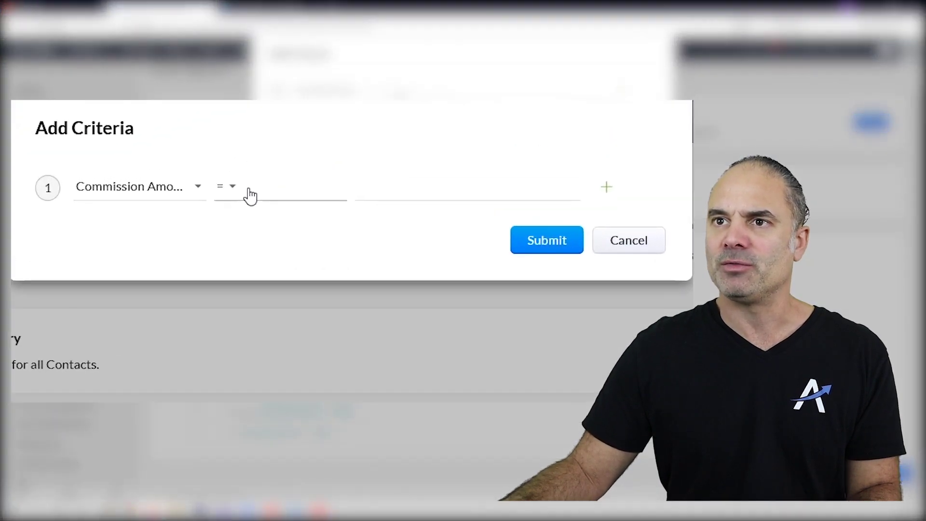
click(399, 96)
click(273, 333)
click(449, 184)
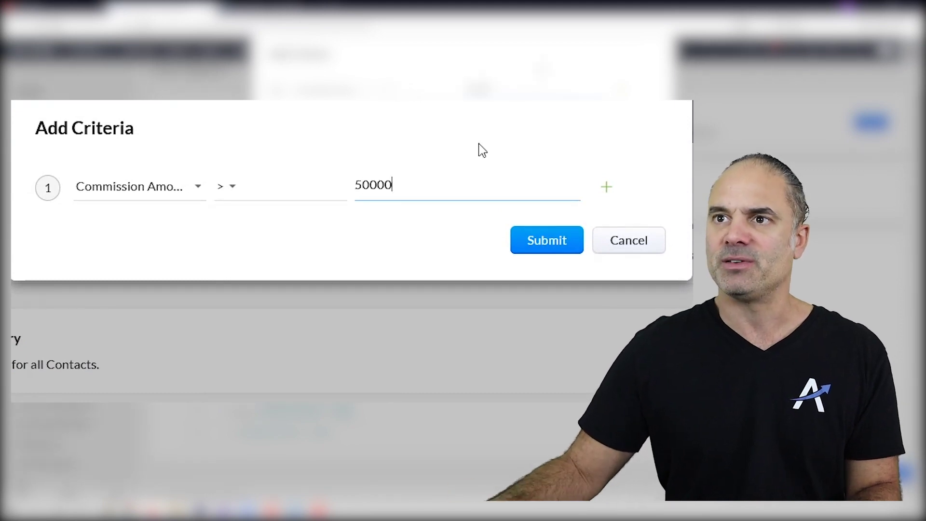
click(554, 249)
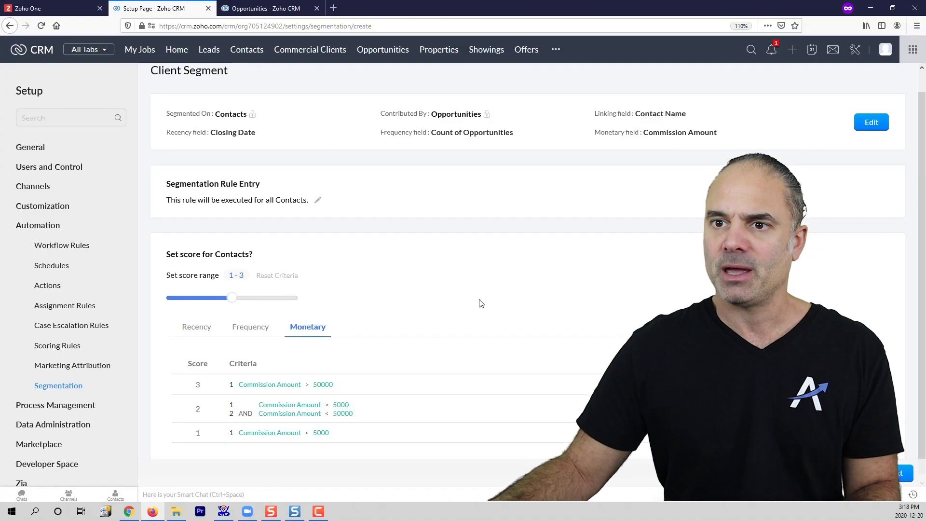
Step: Proceed to the segment labels, review the Champion and Loyal customer score patterns, and publish the Client Segment
click(899, 478)
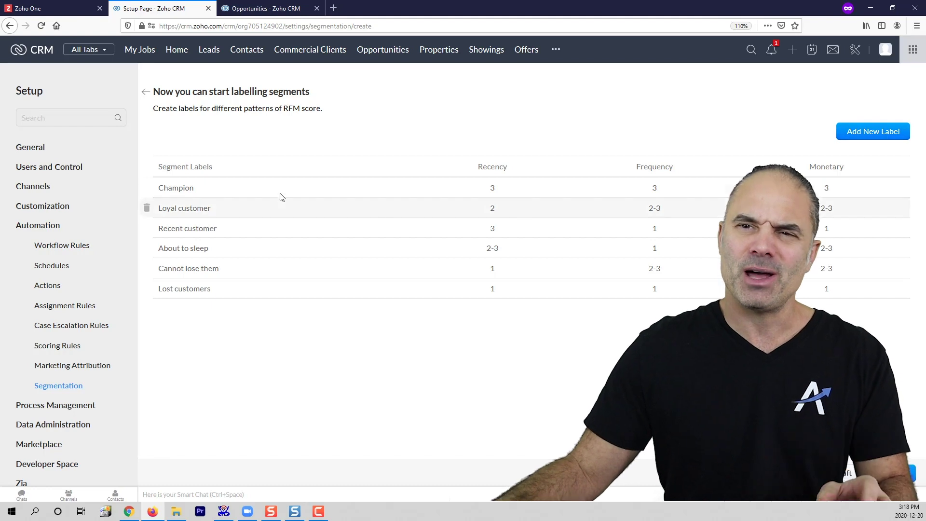
double_click(162, 188)
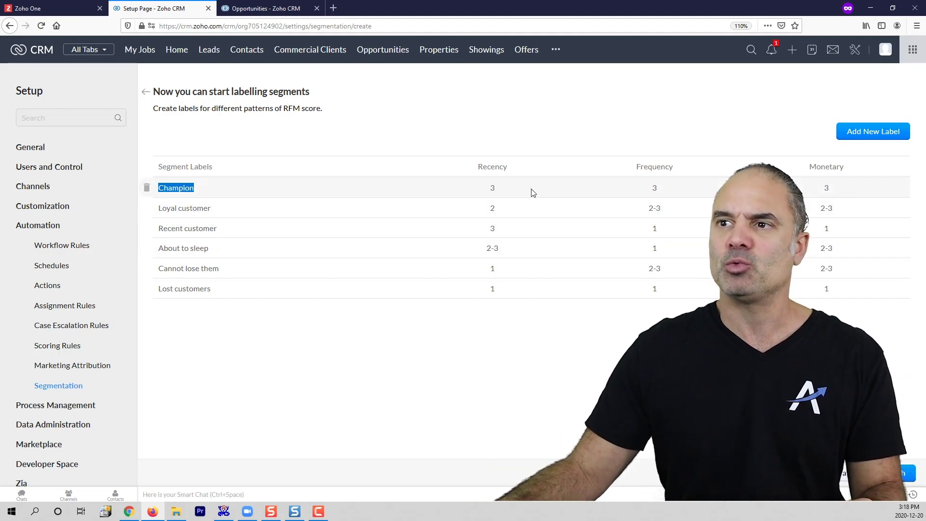
click(494, 214)
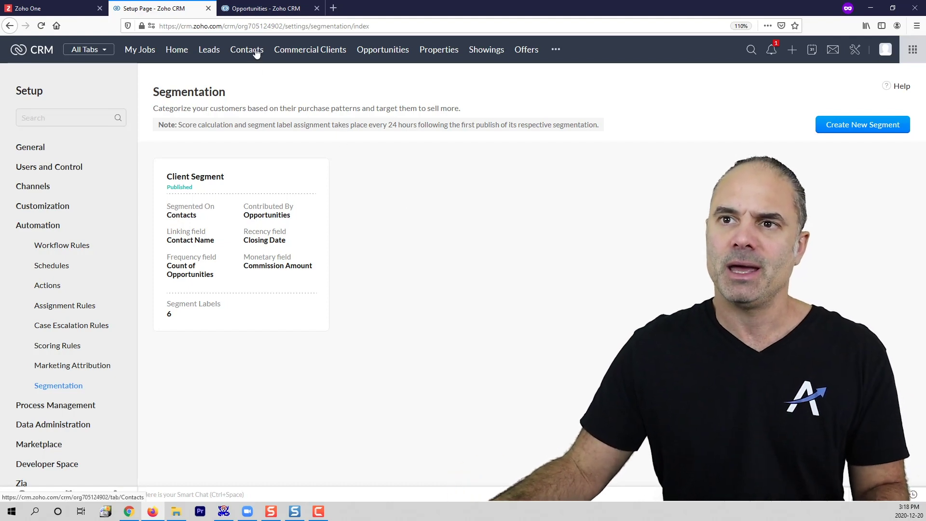
Step: Open the $333.00 opportunity from the Test Range view and go to its linked contact record
click(379, 52)
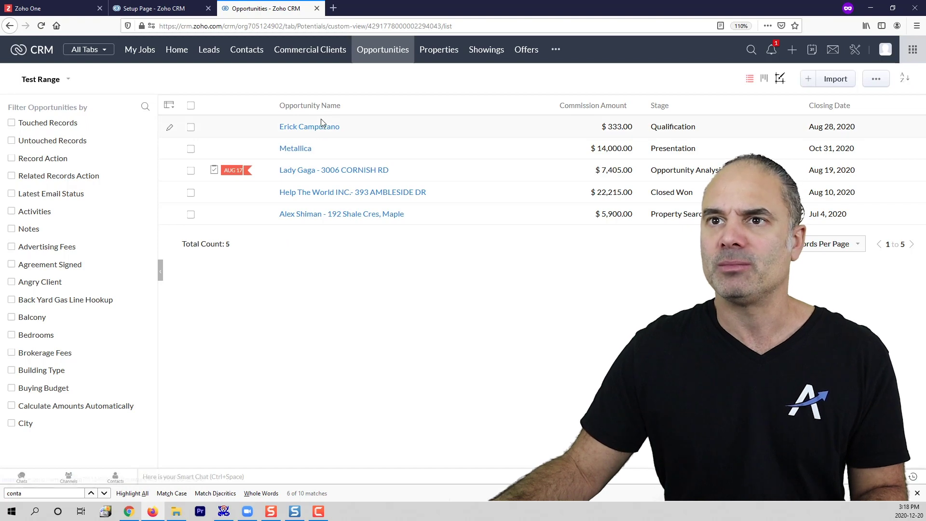
click(317, 134)
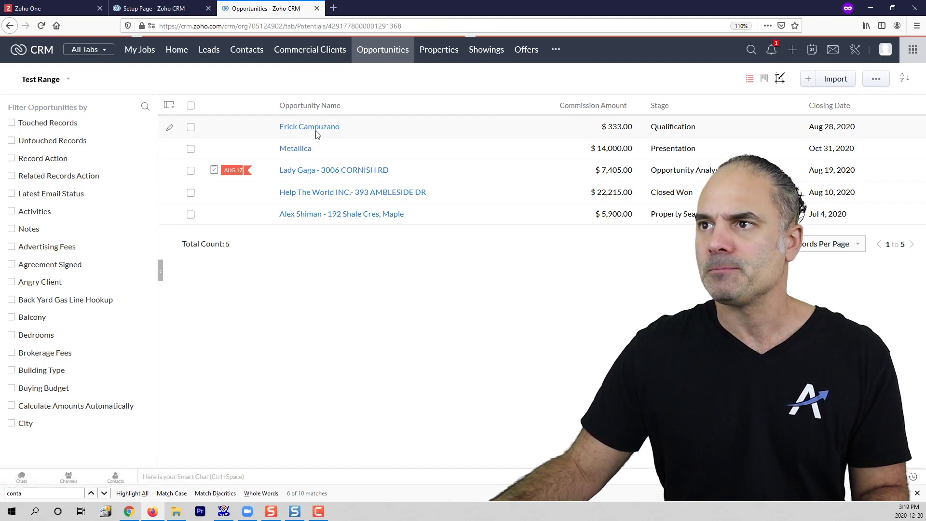
scroll(317, 134, down, 10)
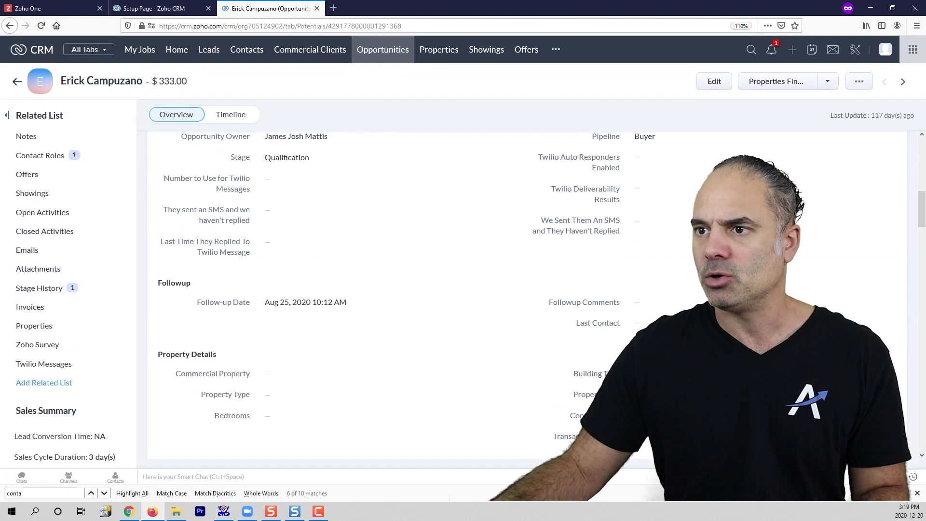
scroll(661, 362, down, 1)
click(661, 361)
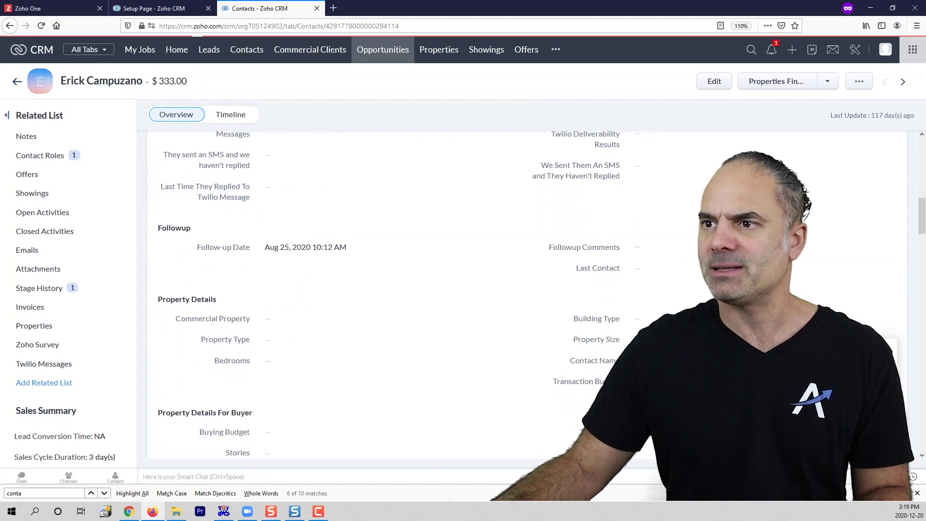
Step: Examine the contact's Segmentation section, checking the segment label and the recency date and score
scroll(515, 207, down, 15)
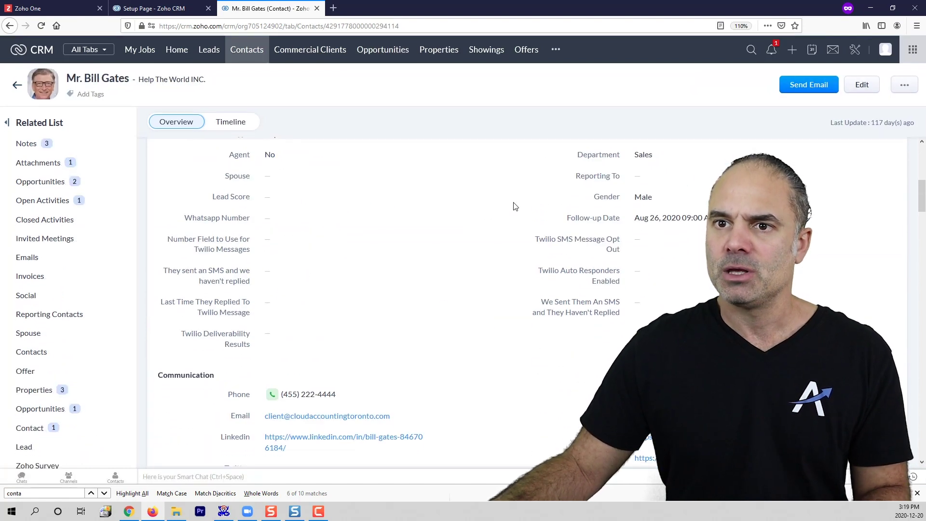
scroll(515, 207, down, 2)
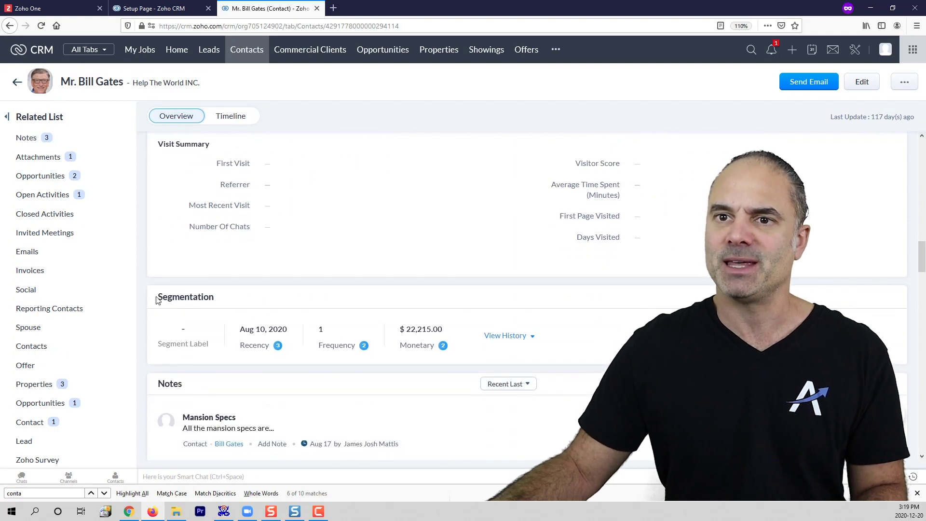
drag(157, 301, 260, 309)
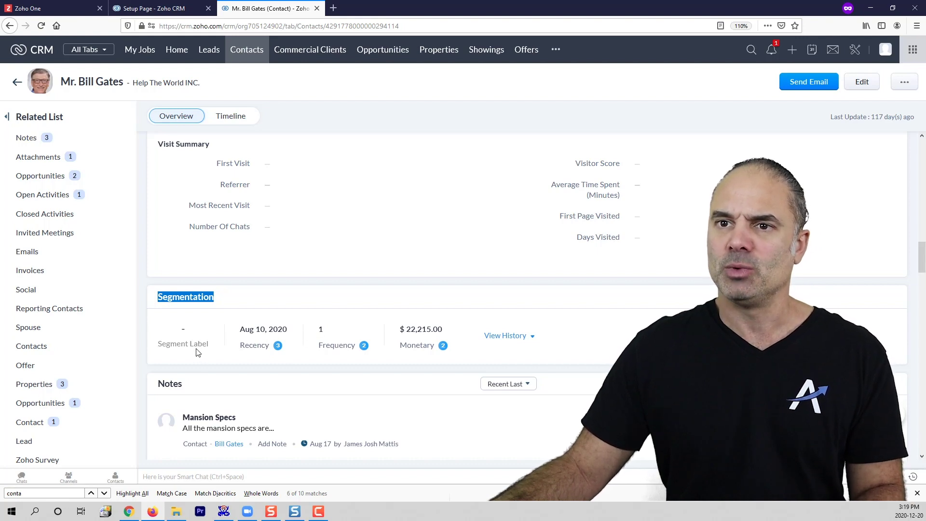
drag(180, 337, 214, 334)
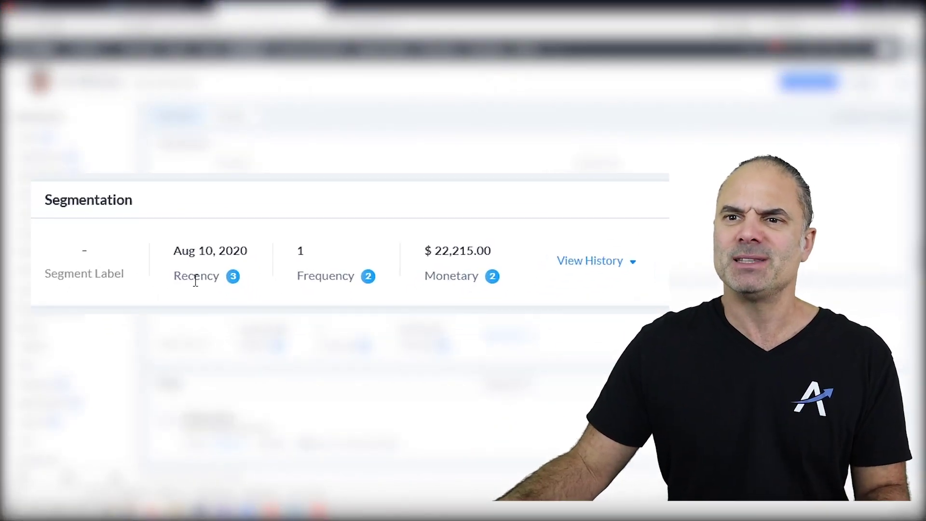
drag(179, 247, 231, 256)
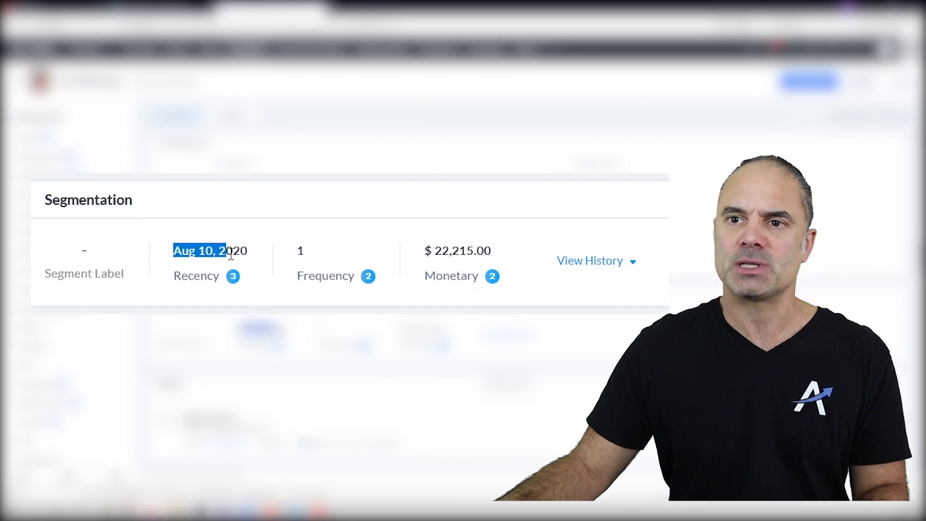
click(244, 281)
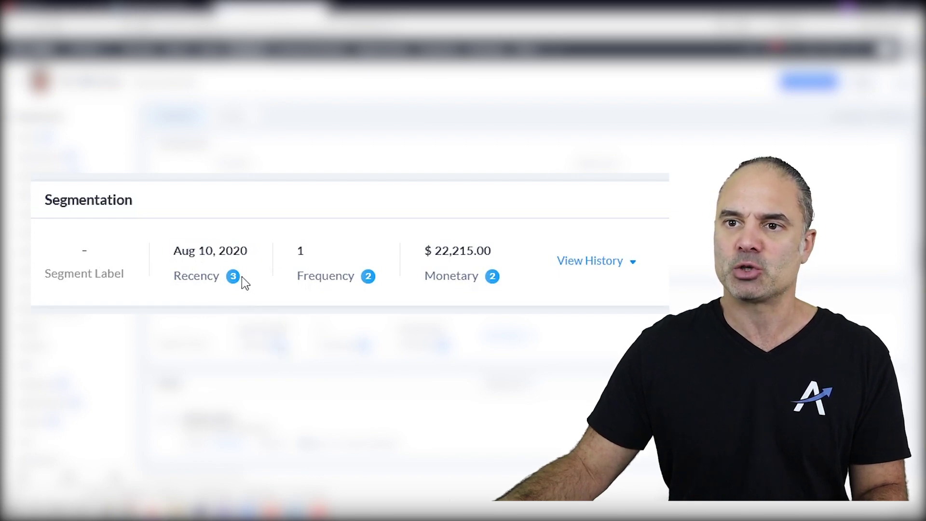
Step: Examine the frequency and monetary values and their scores in the contact's Segmentation section
drag(298, 282, 358, 274)
click(292, 250)
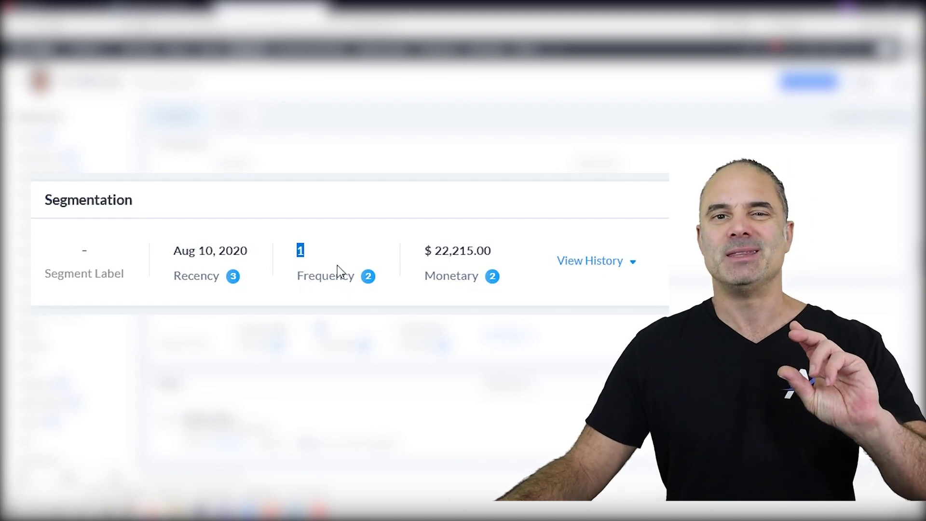
click(371, 283)
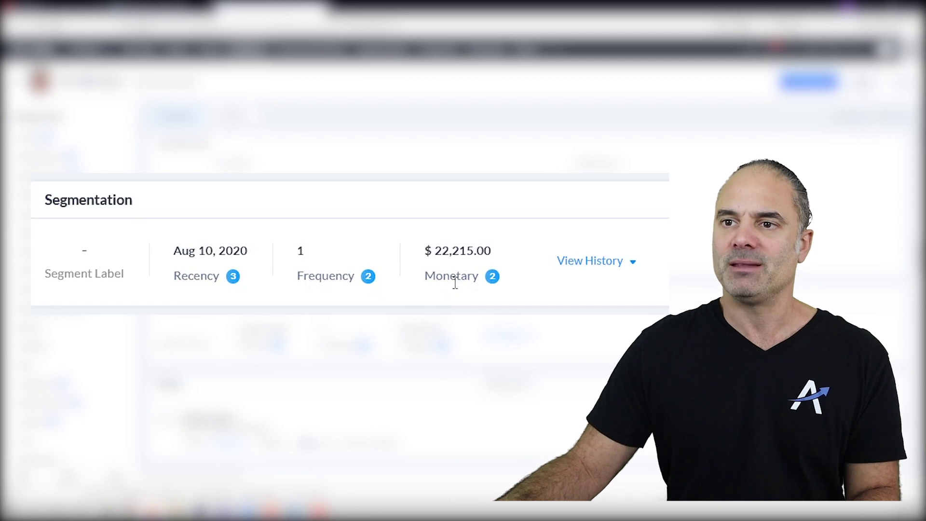
drag(425, 284, 482, 252)
click(457, 256)
click(483, 271)
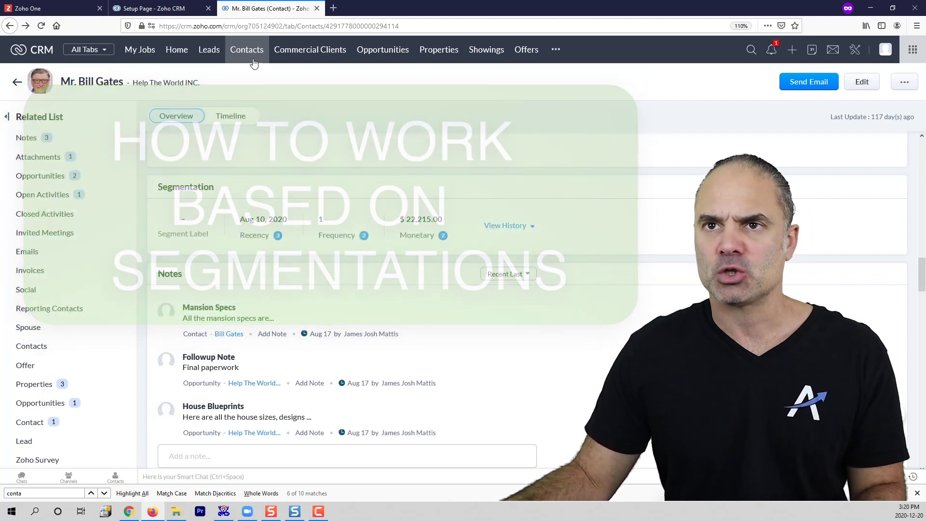
Step: Go to the Contacts module and search its filter fields for "seg"
click(255, 53)
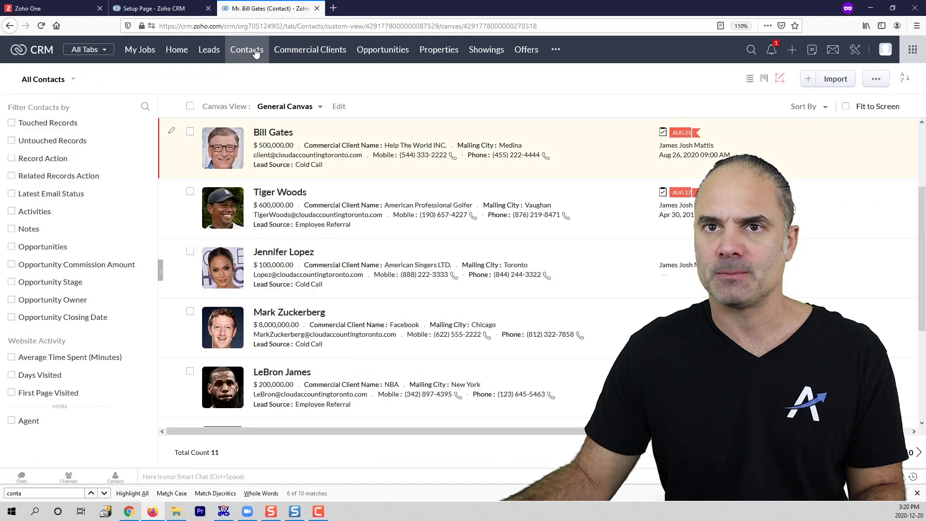
click(145, 106)
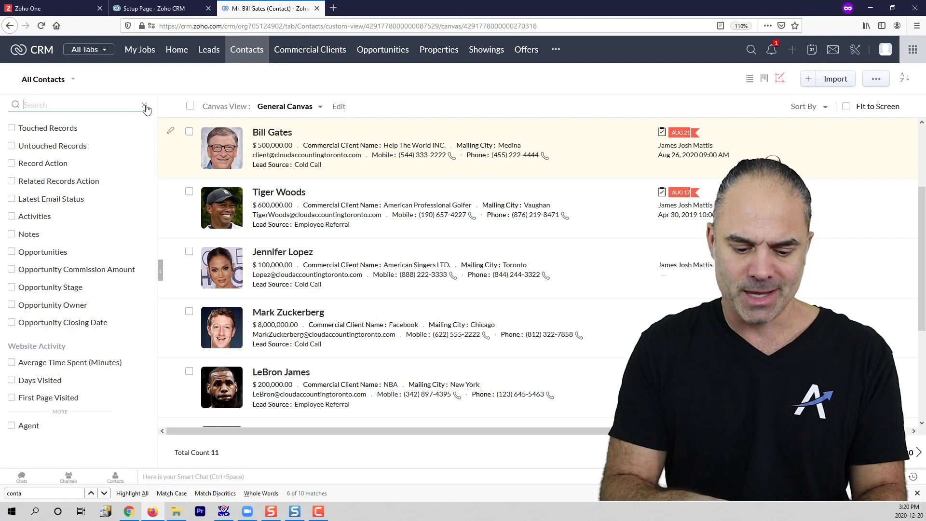
text(sef)
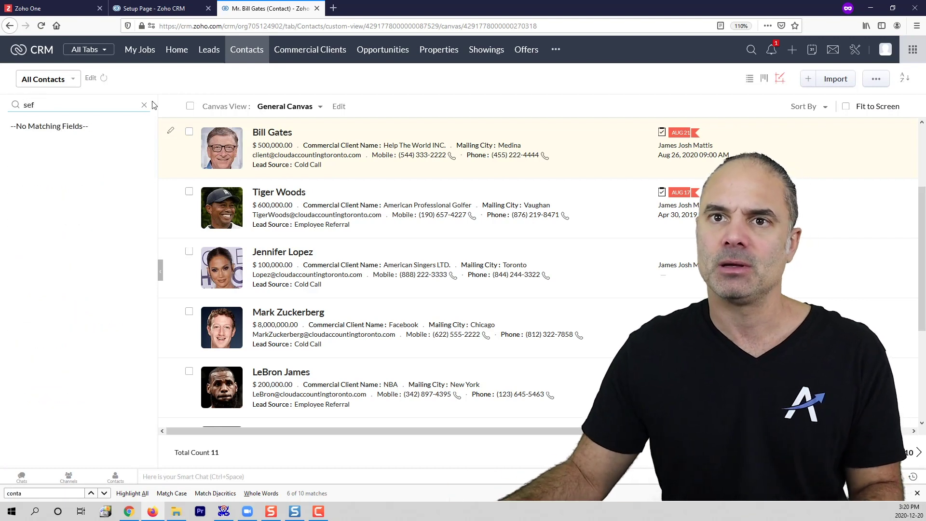
key(BackSpace)
text(g)
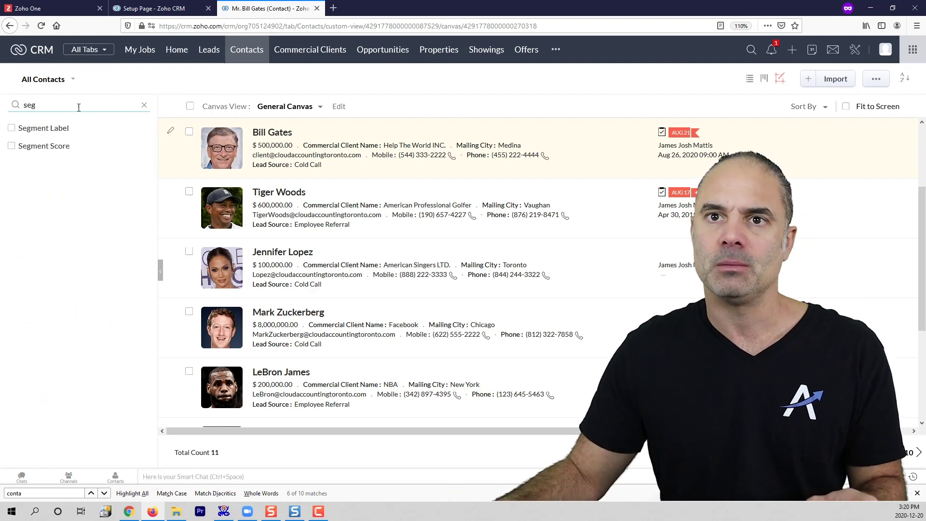
Step: Filter the contacts by Segment Label is Champion and apply the filter
click(49, 132)
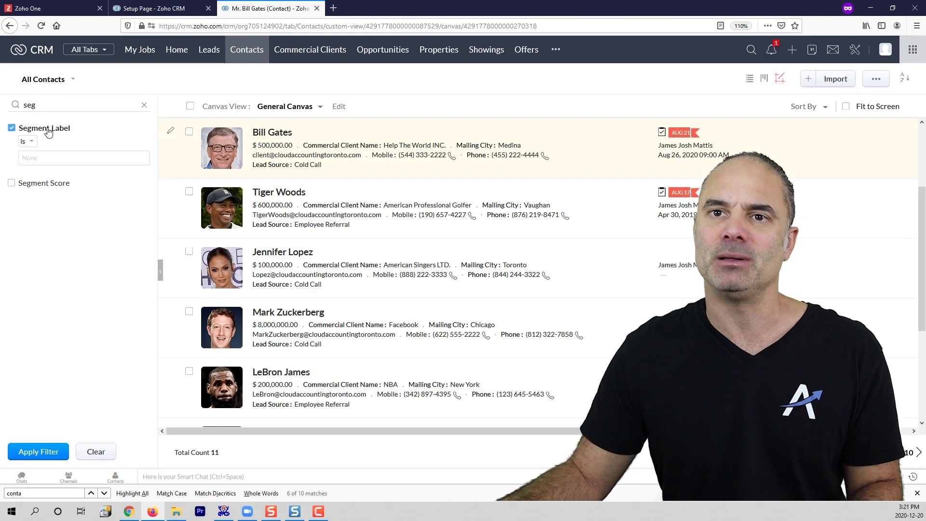
click(33, 157)
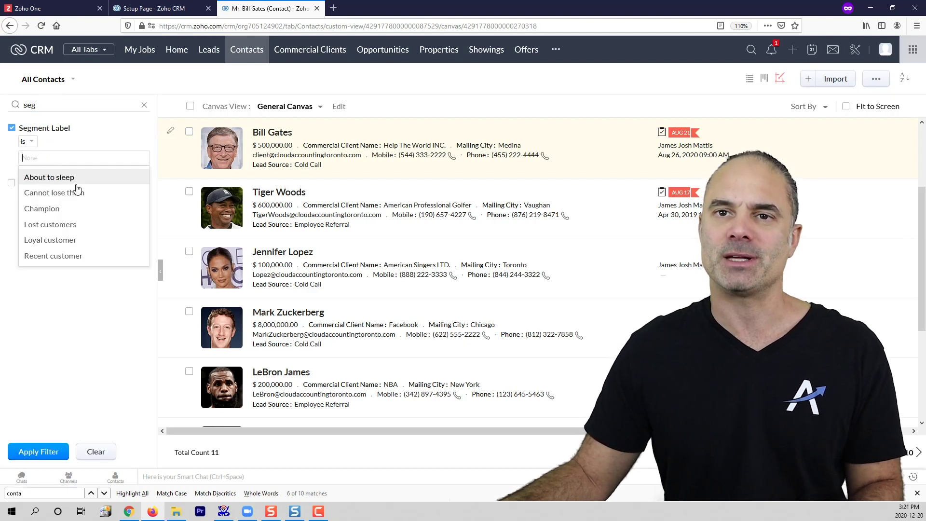
click(86, 209)
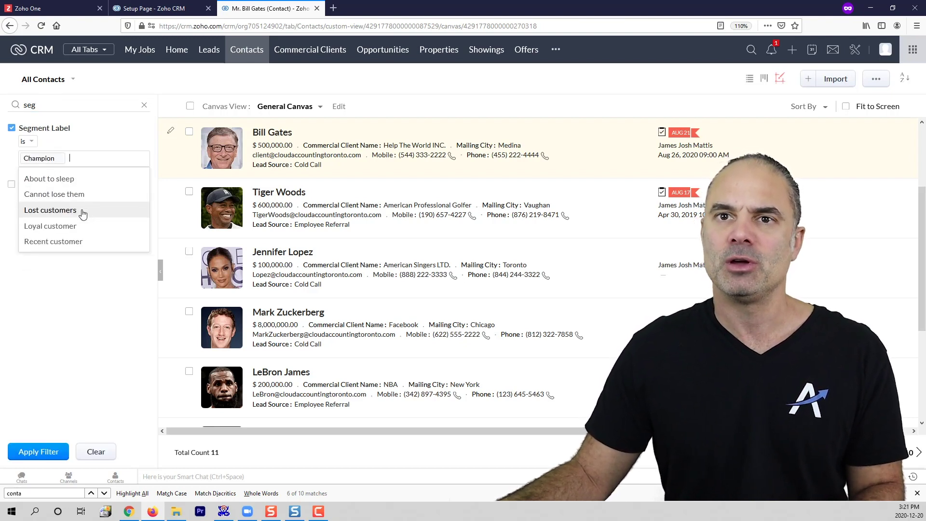
click(32, 452)
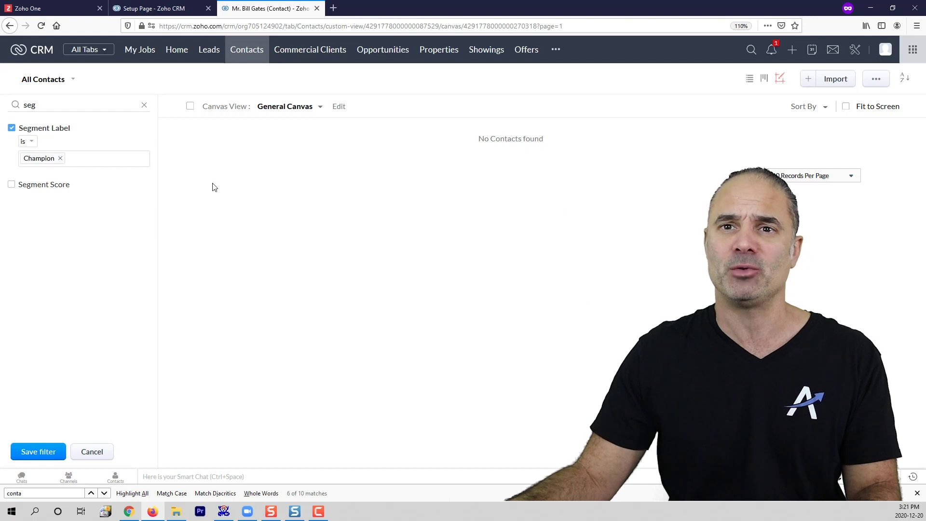
Step: Add the Segment Score criterion to the contacts filter
click(50, 187)
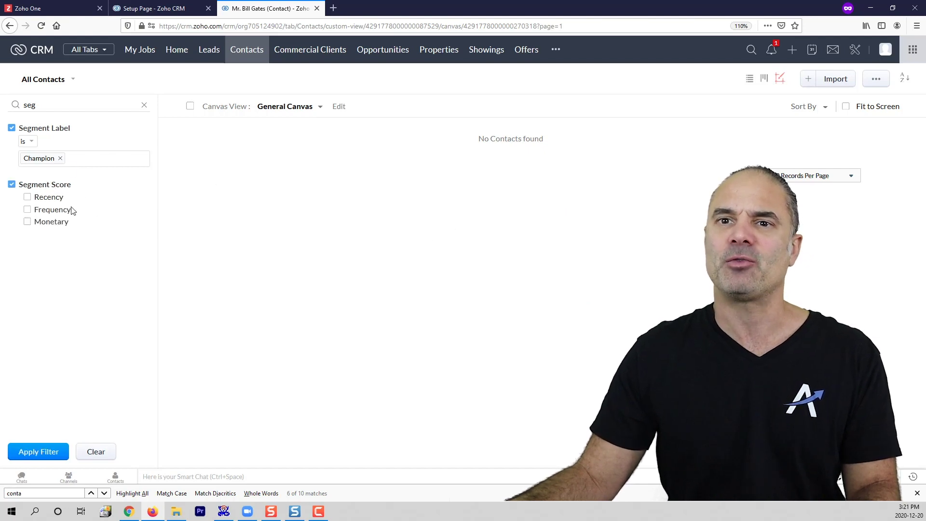